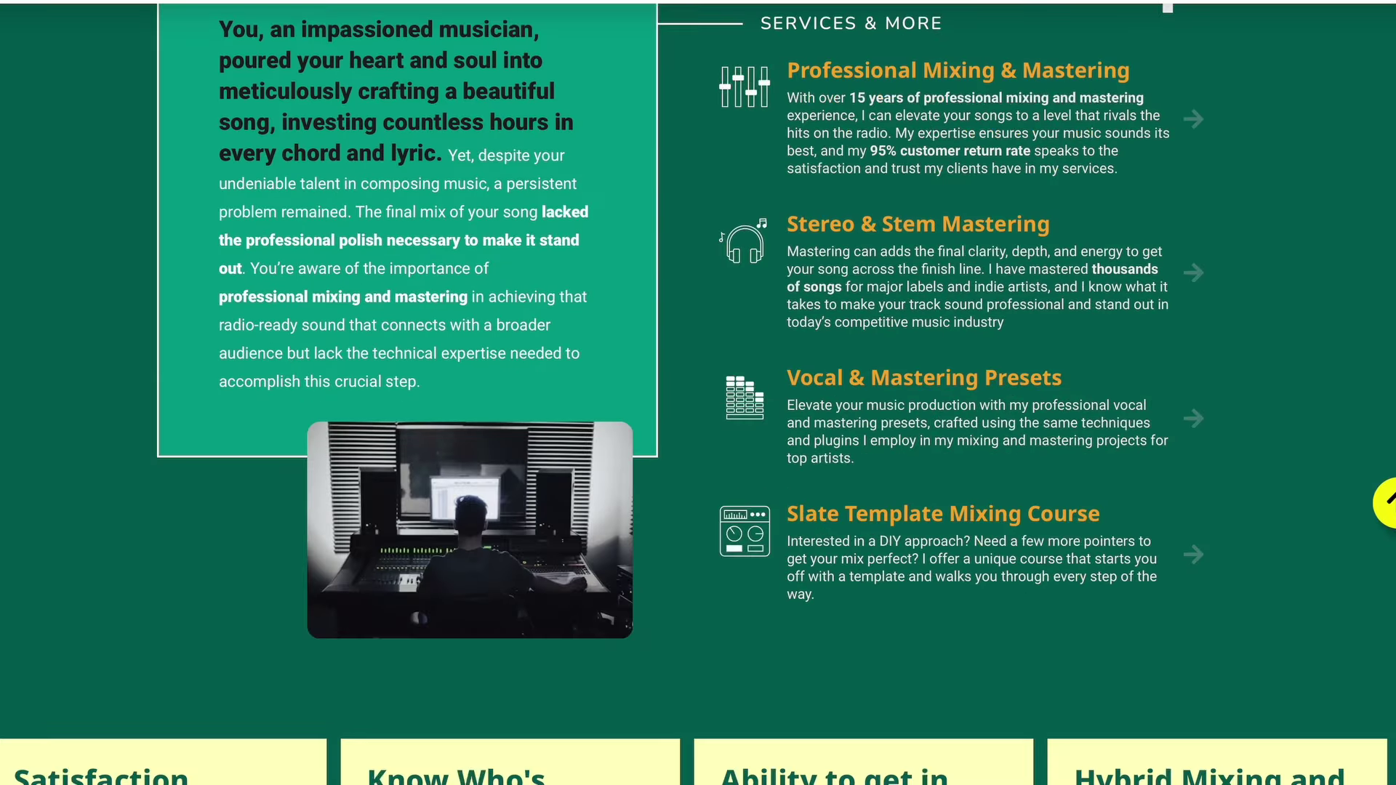
- Look through the mixing and mastering website from the services list down to the companies worked with
scroll(698, 393, "down", 6)
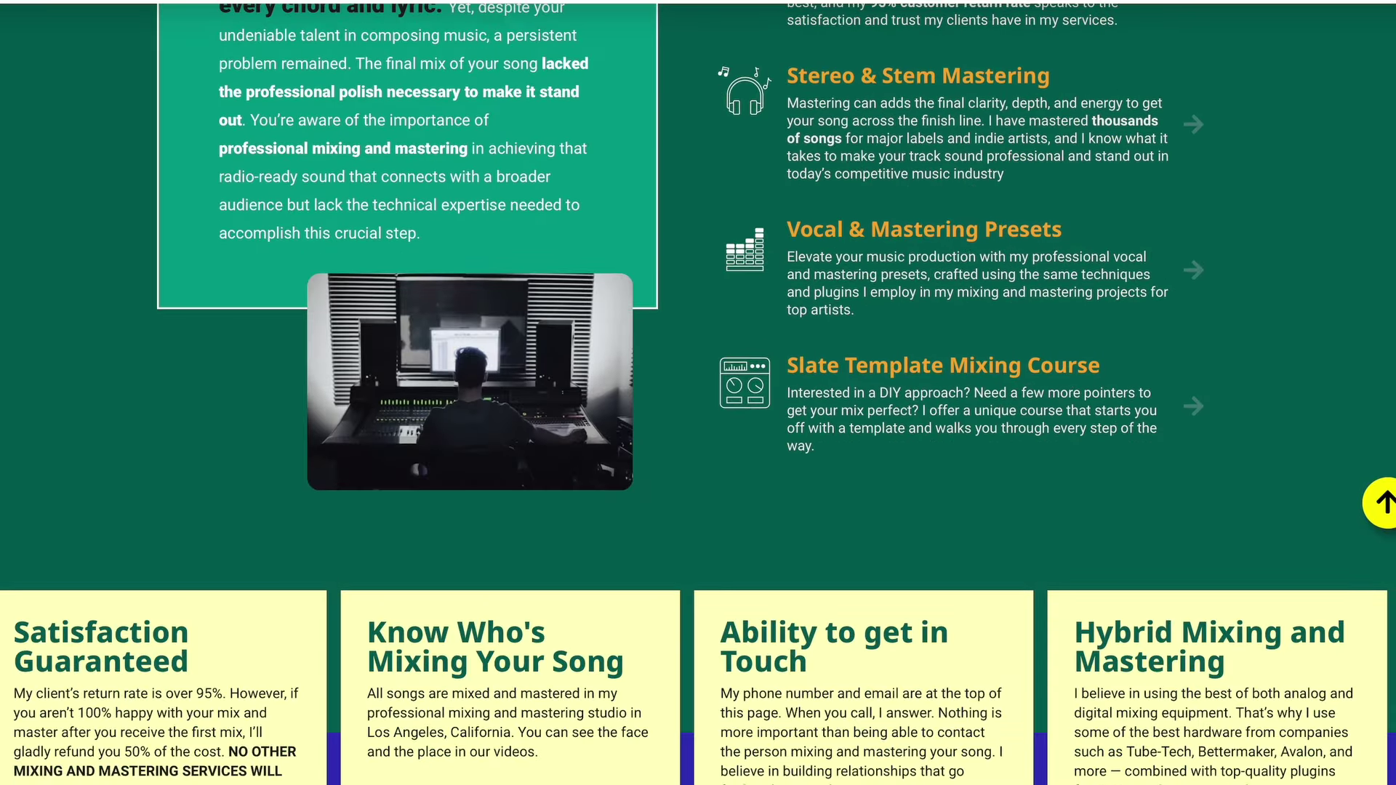
scroll(698, 393, "down", 8)
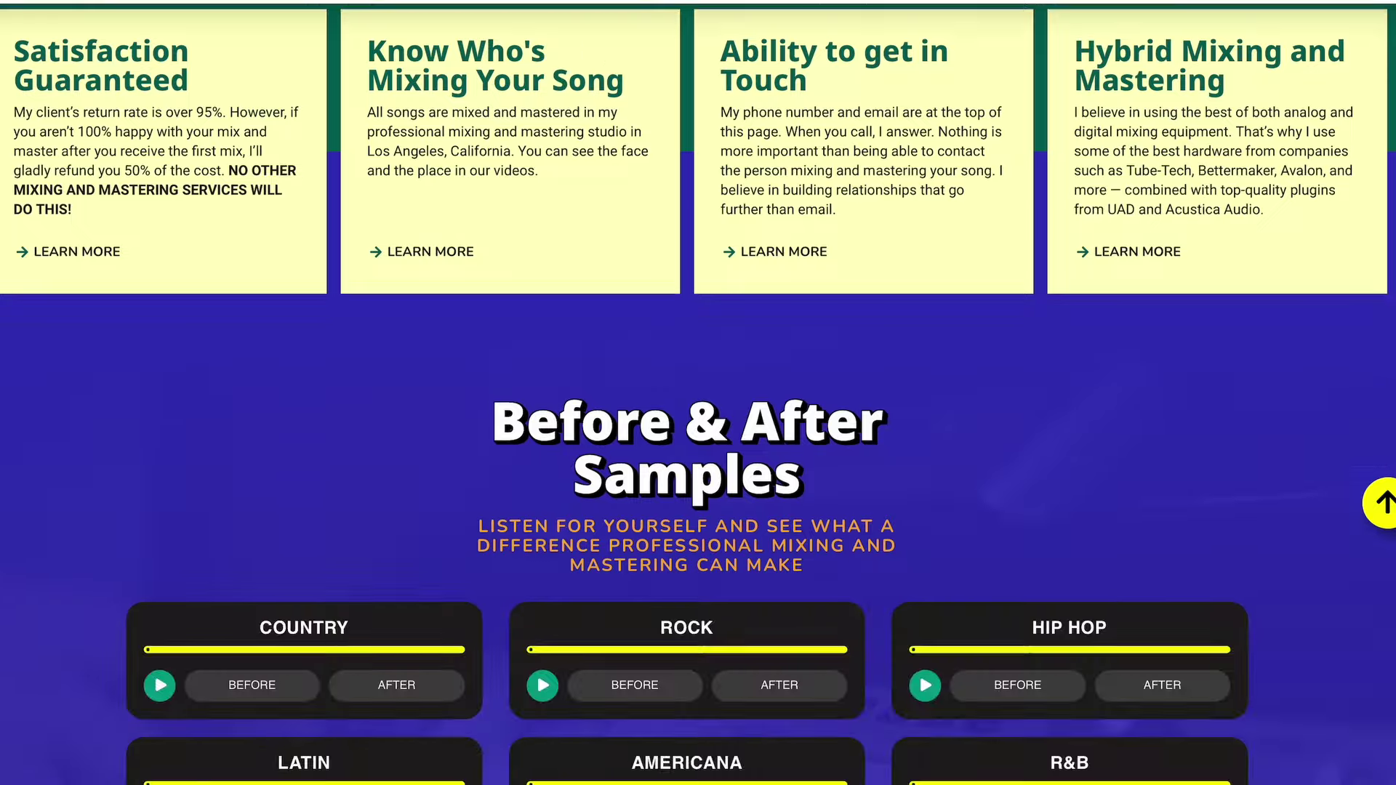
scroll(698, 392, "down", 10)
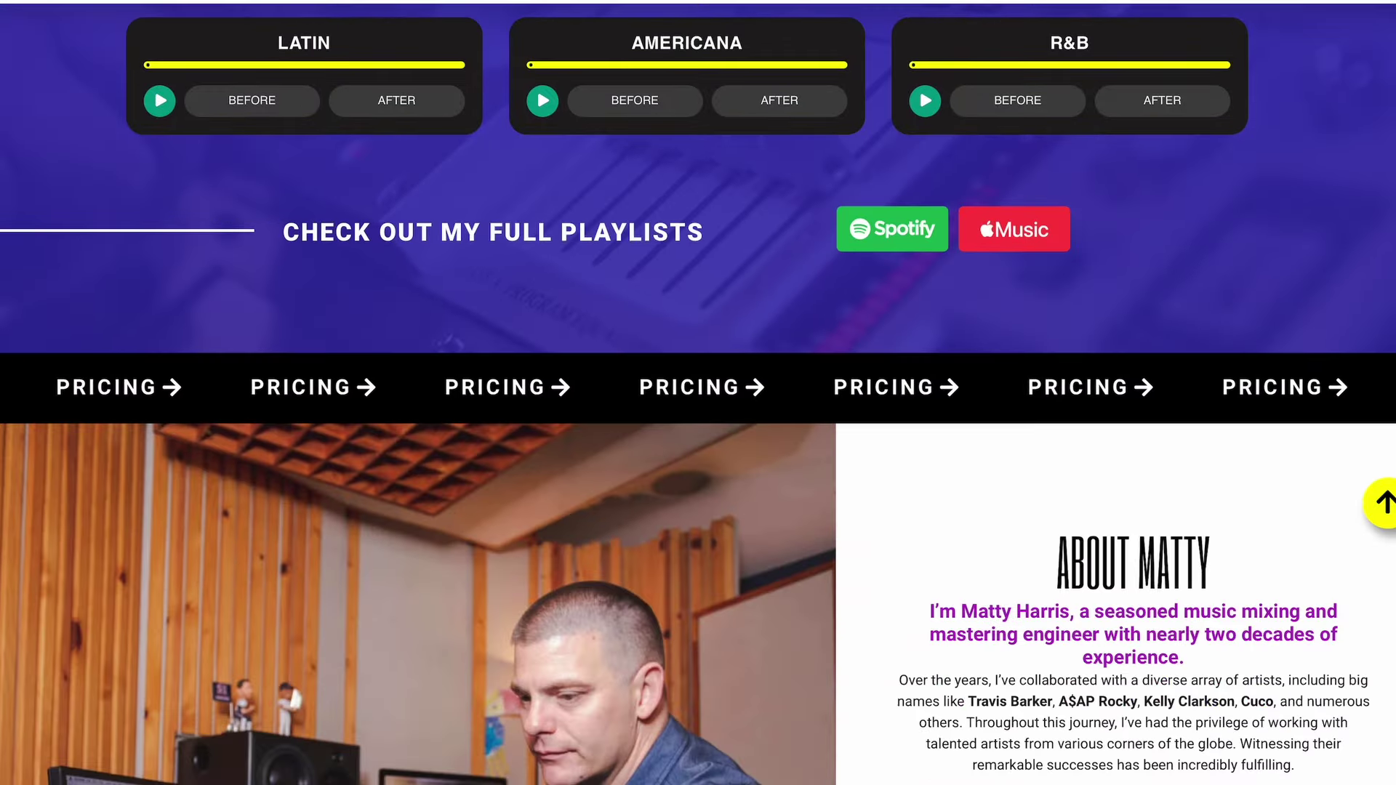
scroll(698, 392, "down", 12)
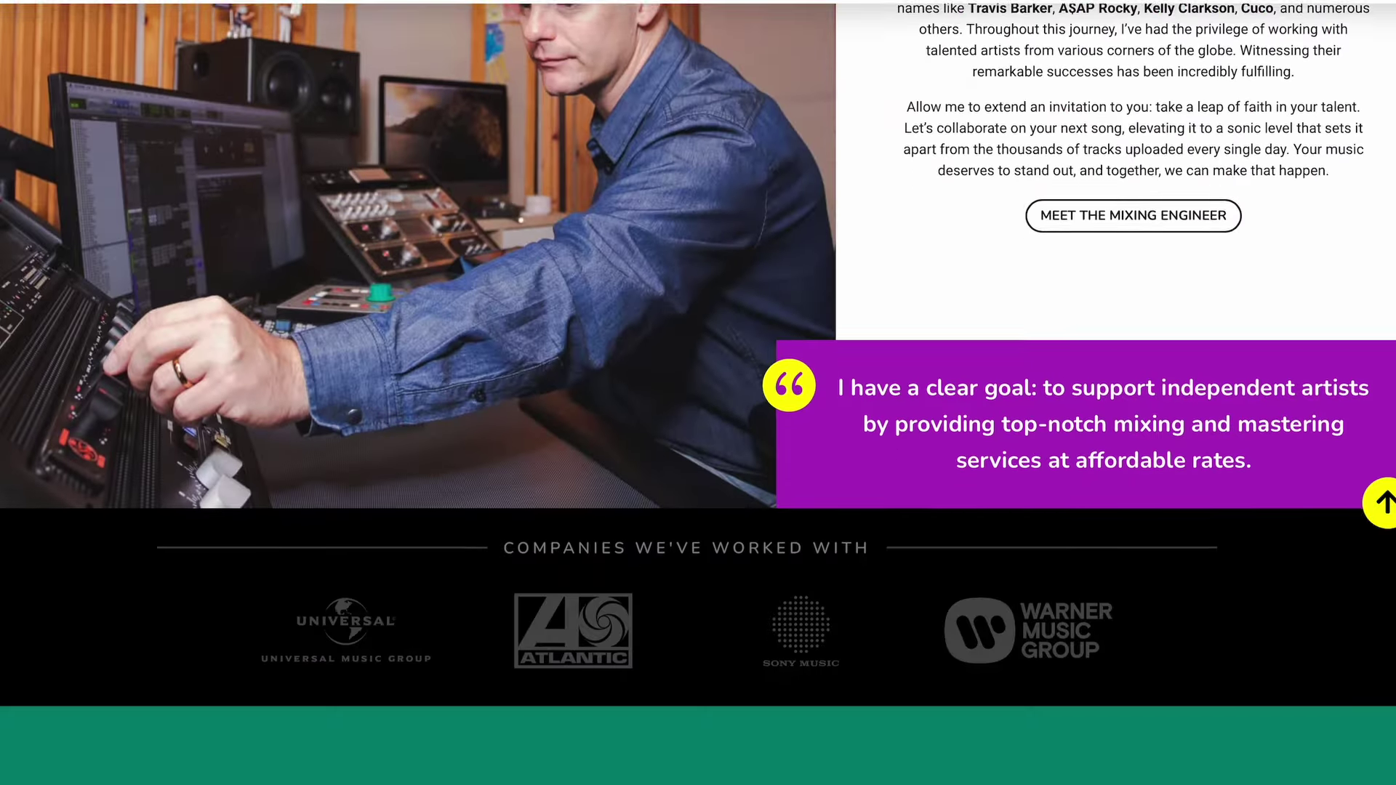
scroll(698, 393, "down", 4)
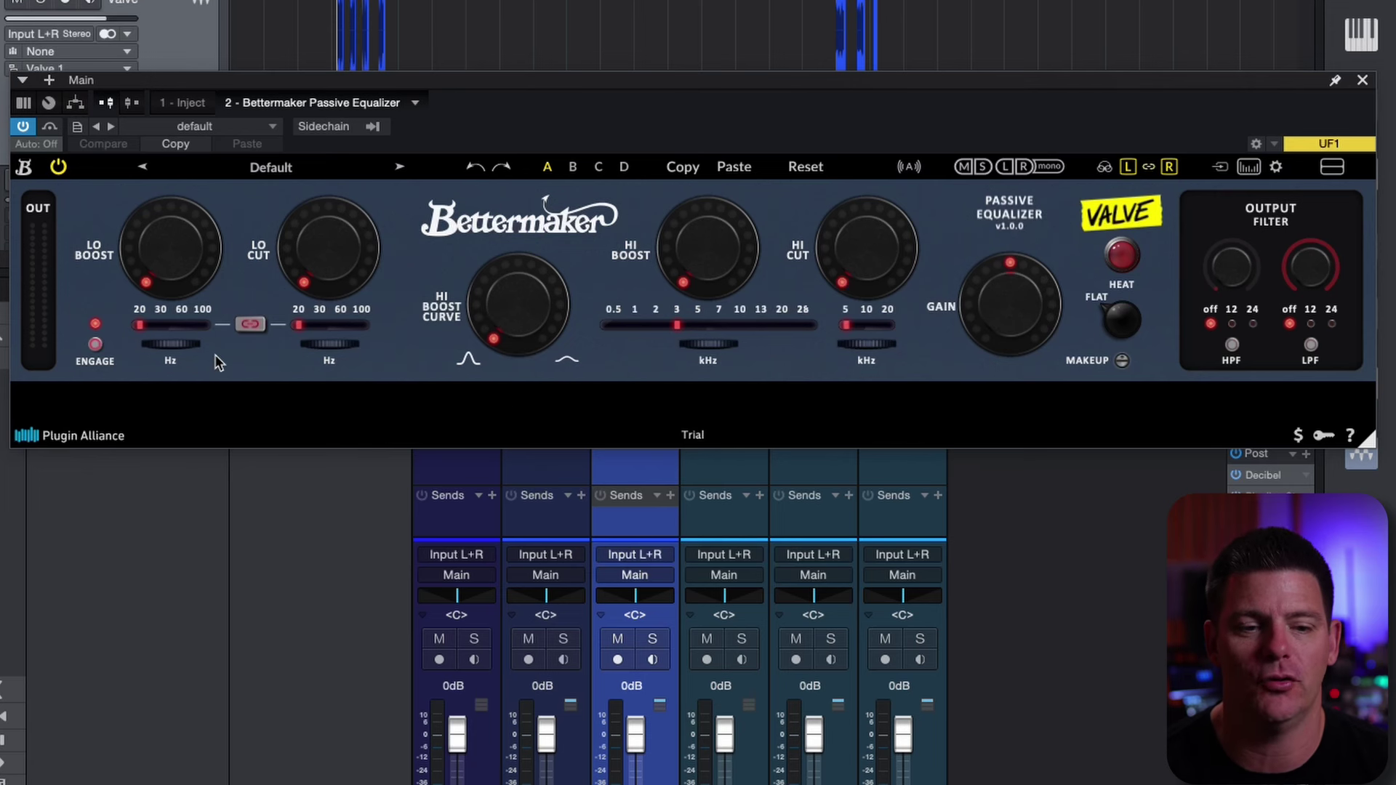
- In the Bettermaker Passive Equalizer, try the linked low boost and cut frequency at 30 Hz and 60 Hz, and return it to 20 Hz
mouse_move(349, 256)
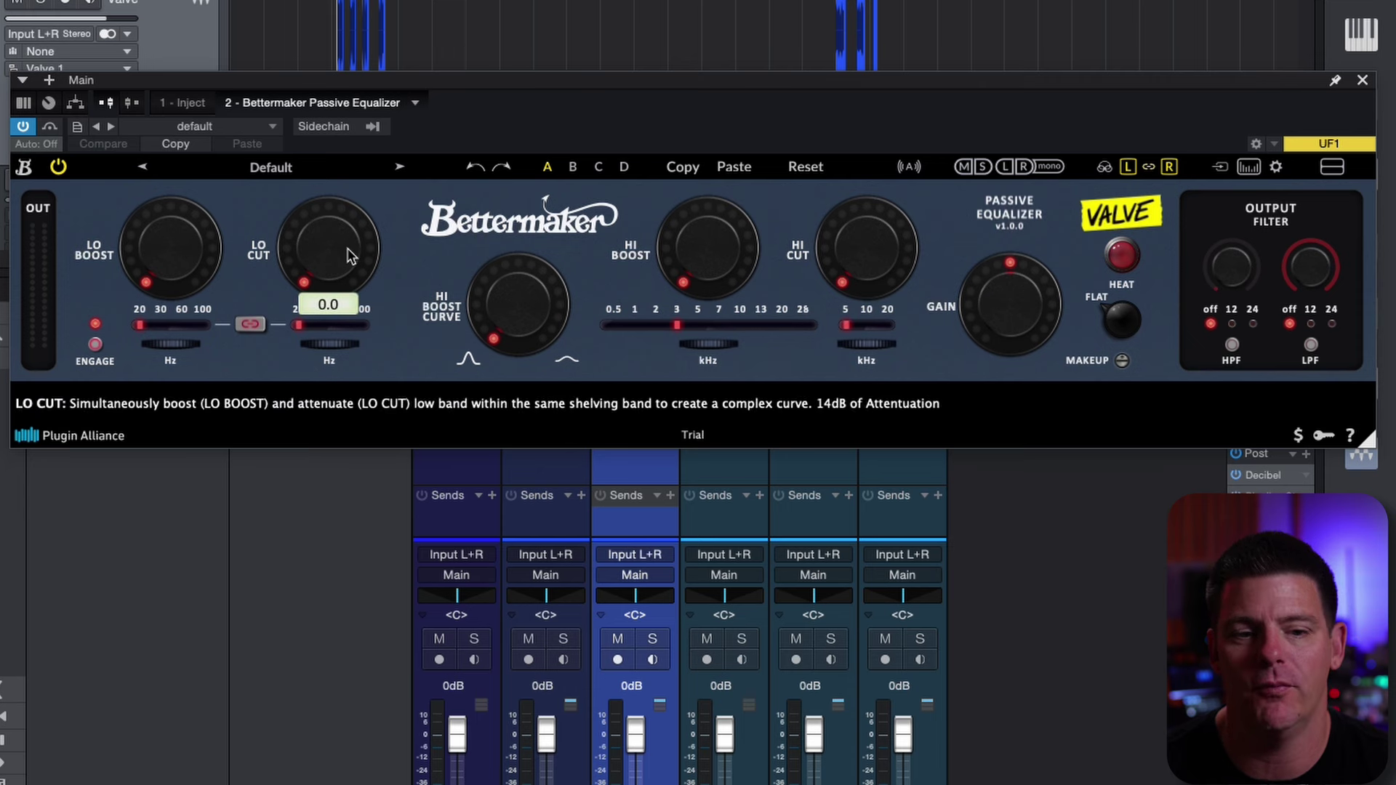
mouse_move(480, 343)
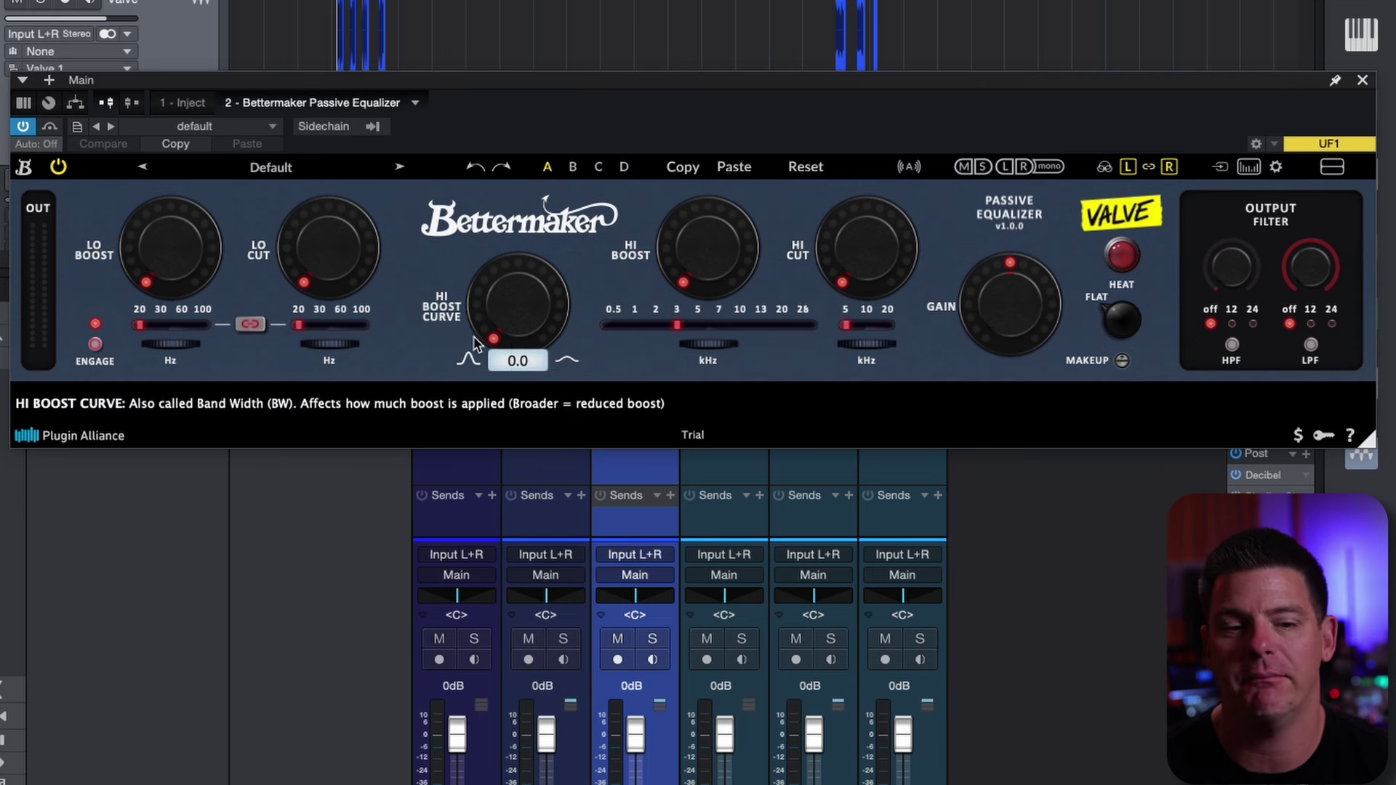
mouse_move(830, 262)
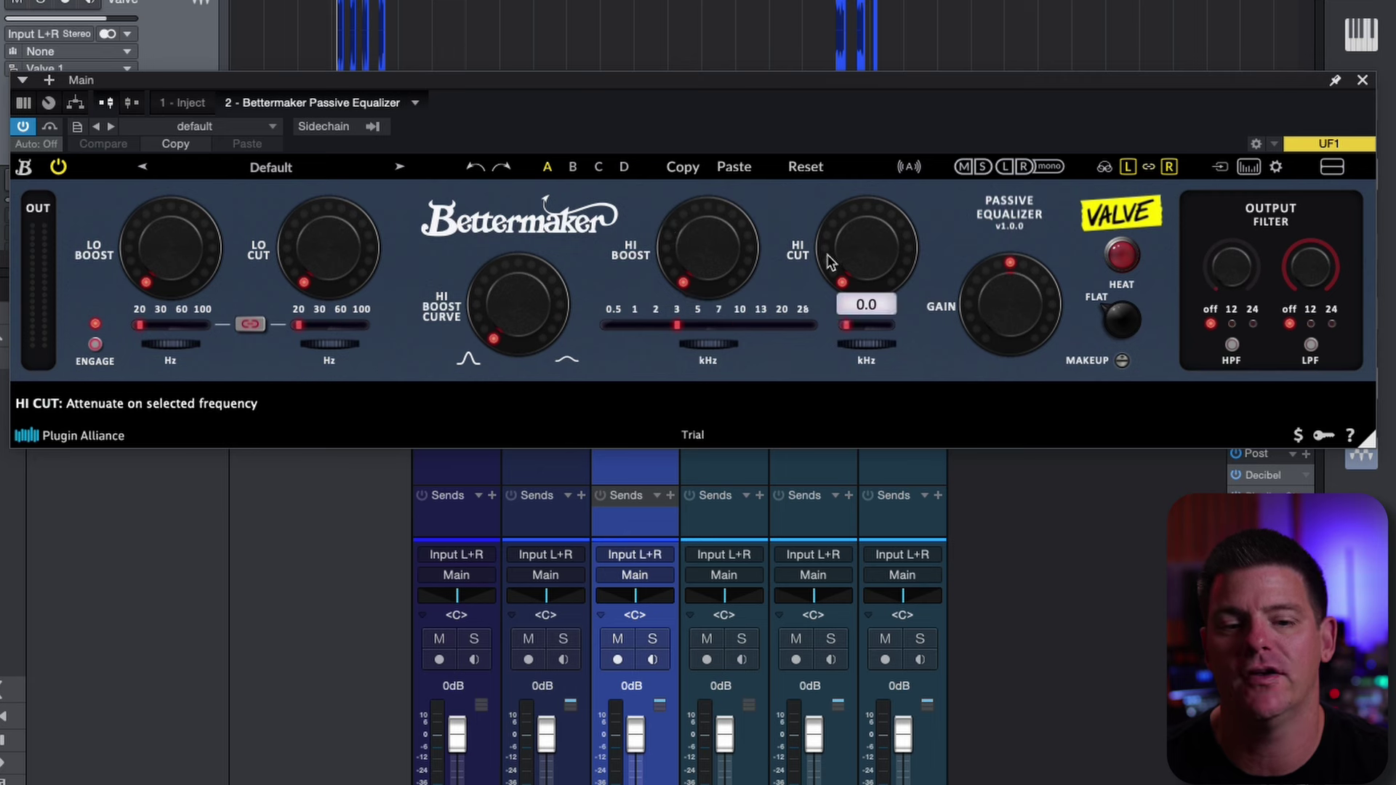
mouse_move(1016, 331)
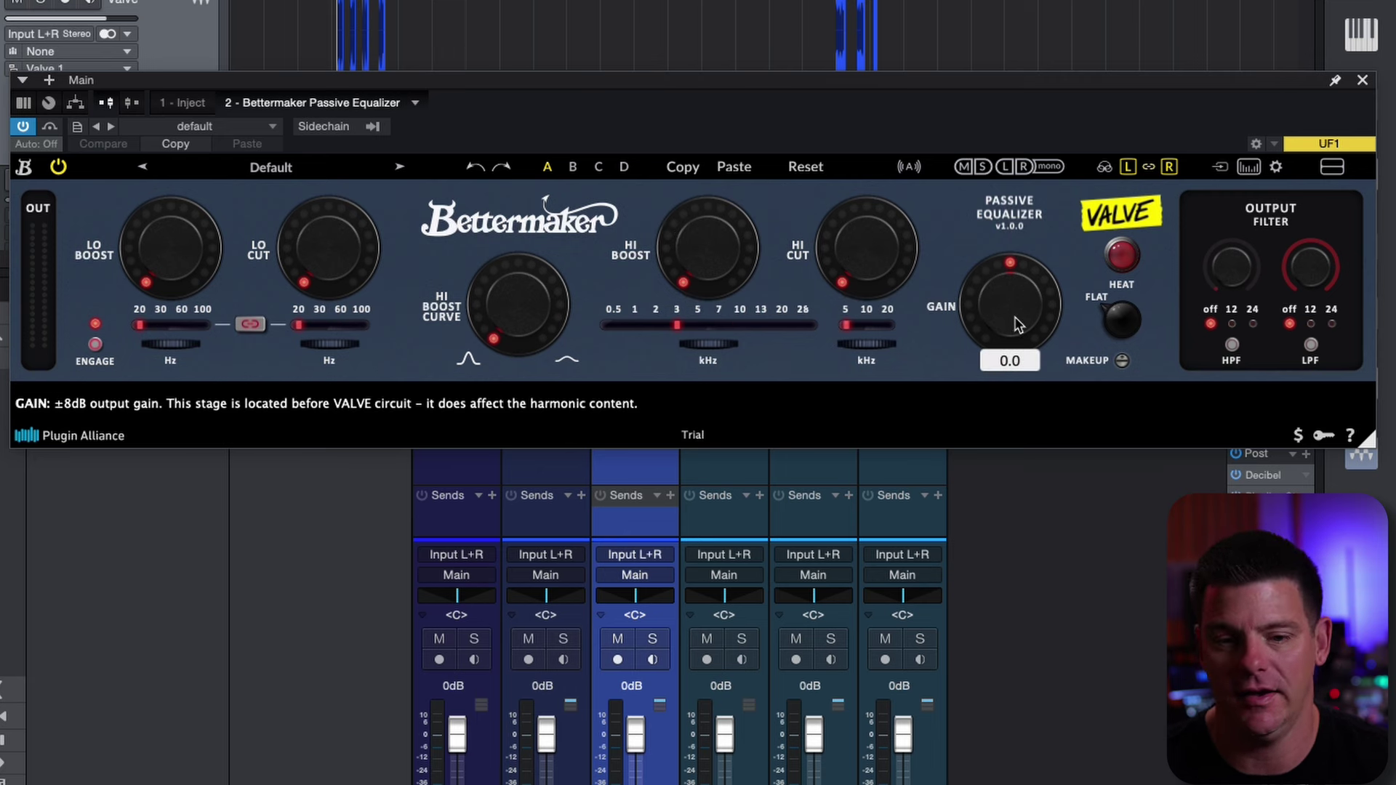
left_click(169, 336)
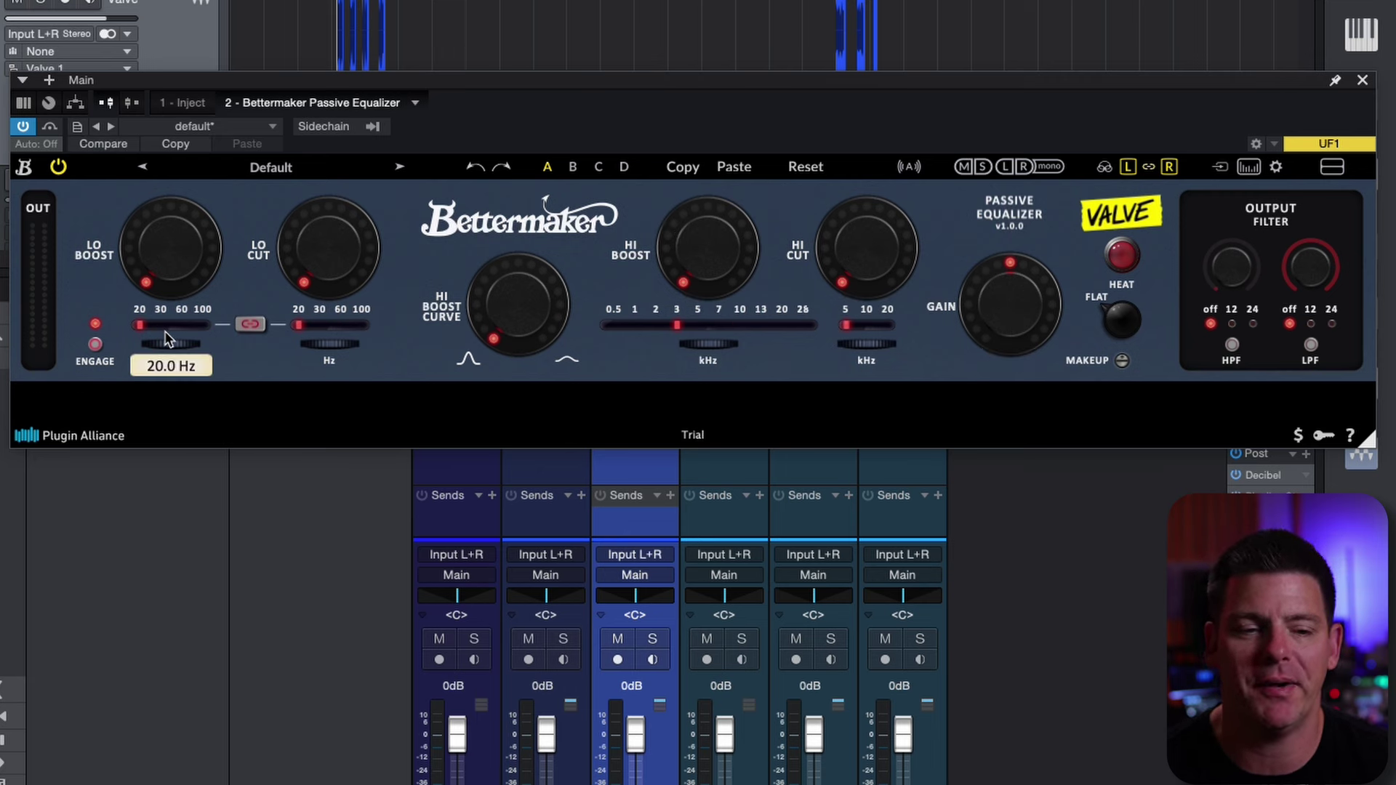
left_click(159, 324)
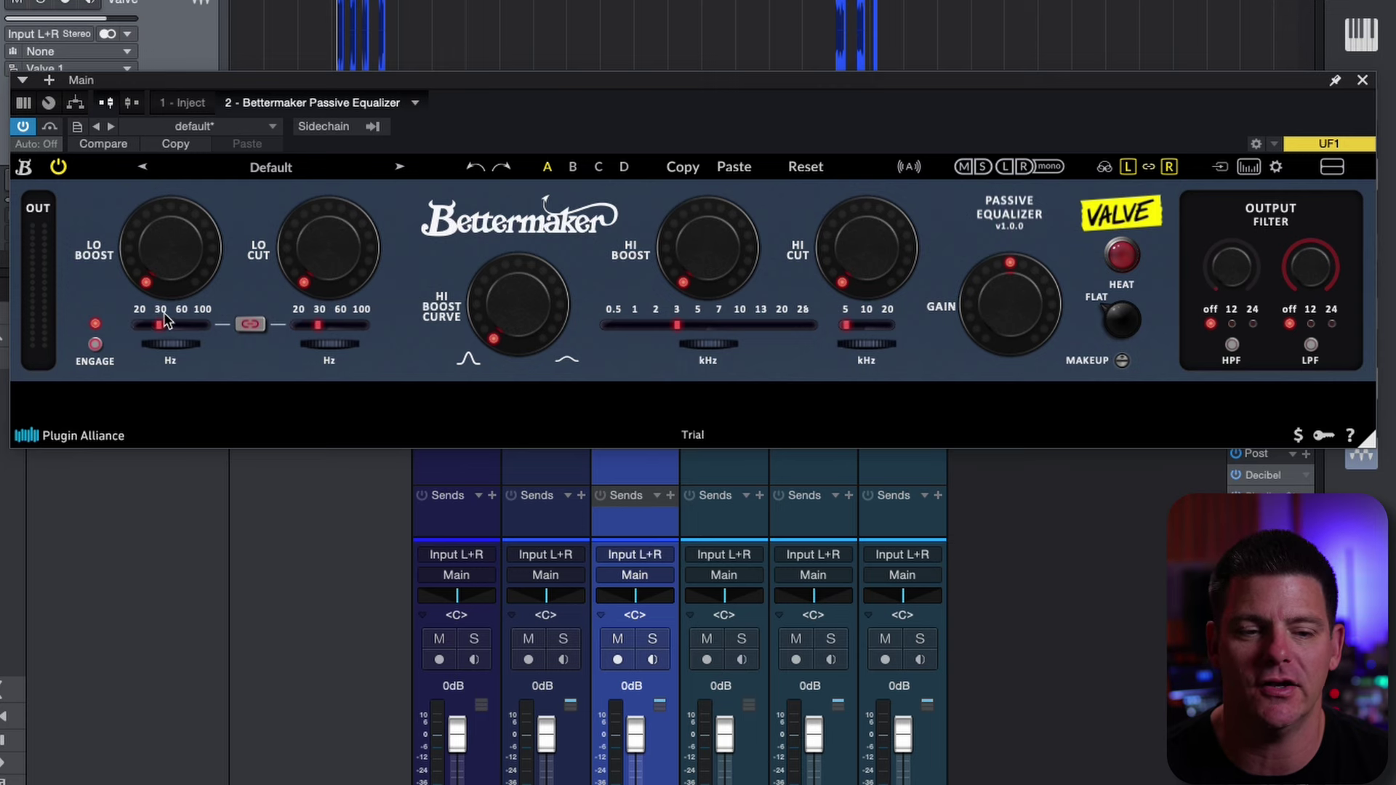
left_click(185, 311)
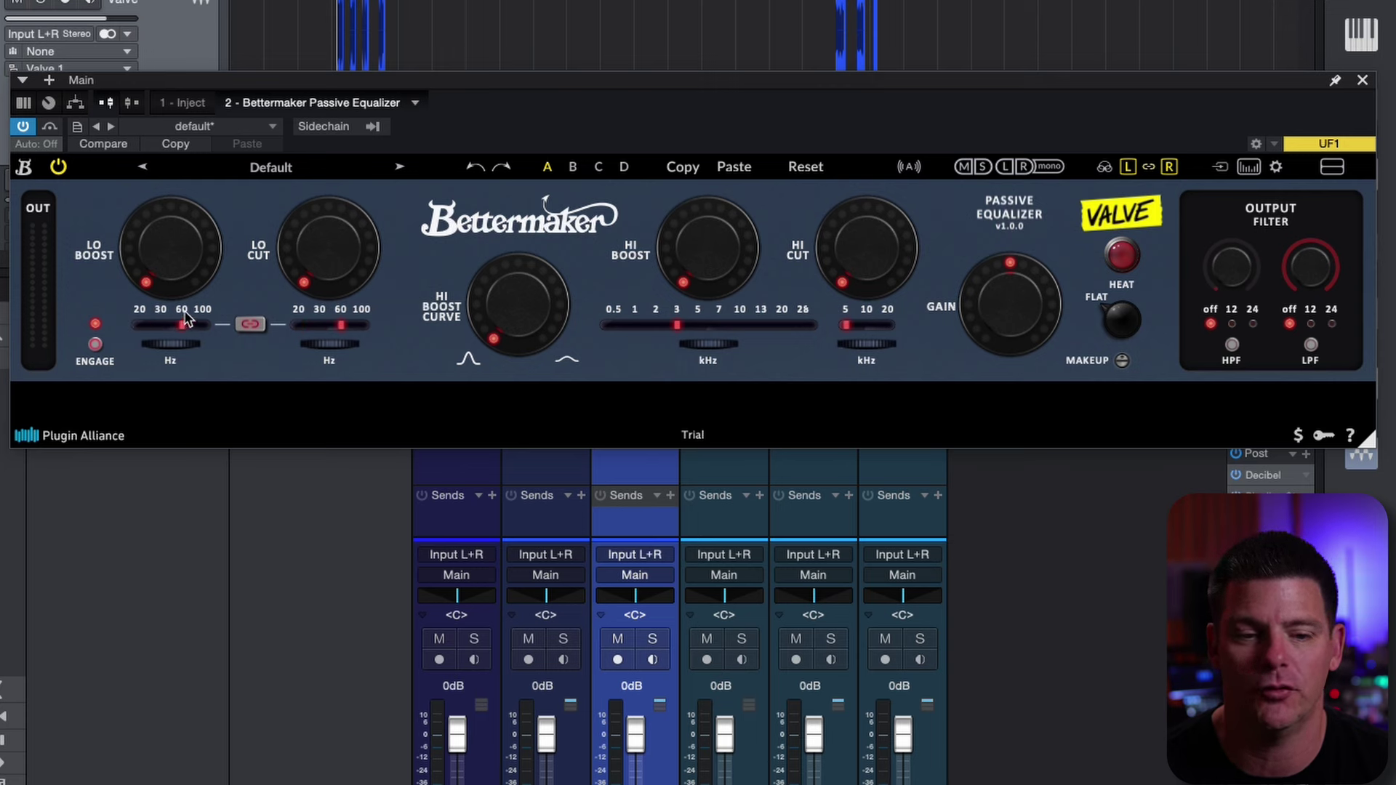
mouse_move(351, 358)
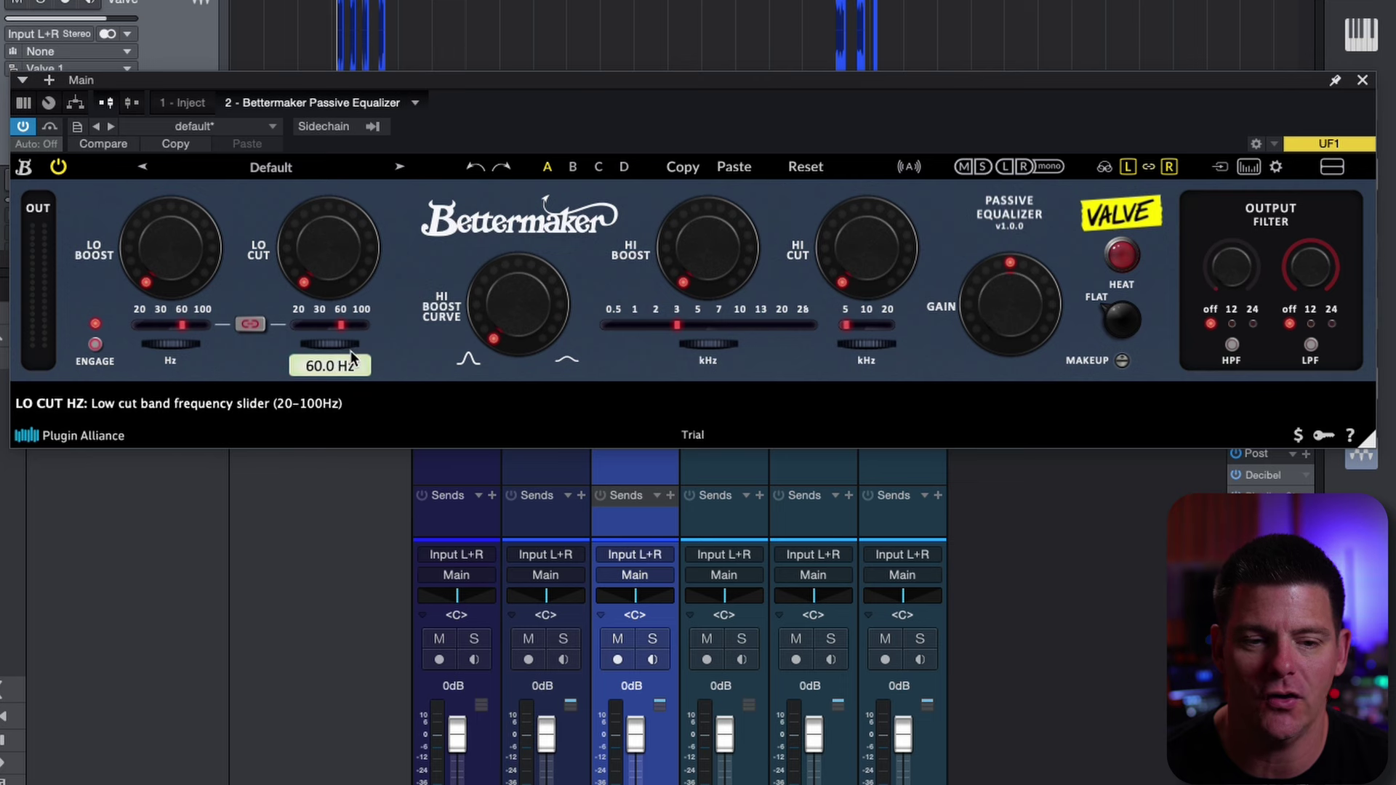
left_click_drag(334, 346, 172, 323)
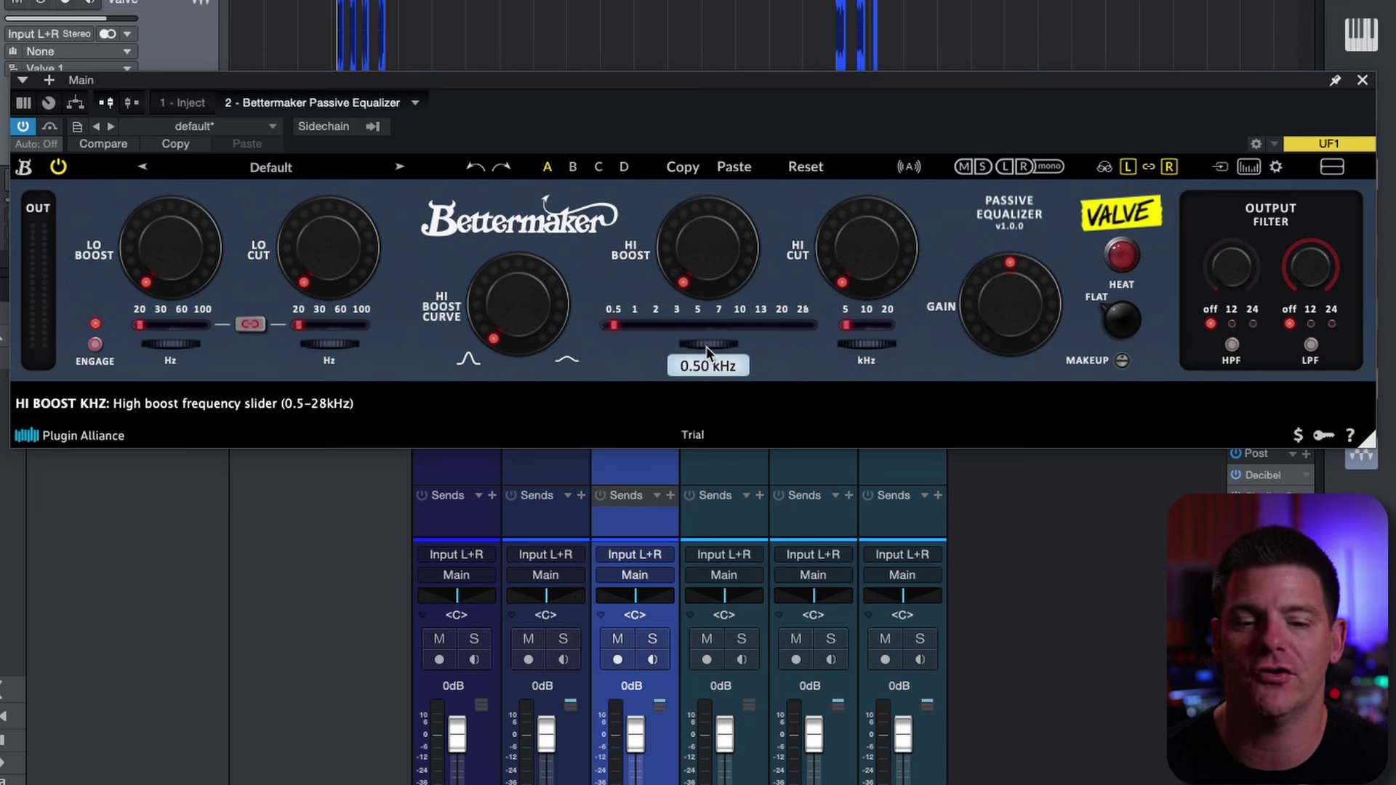
- Sweep the high boost frequency up to 28 kHz and bring it back to about 17.8 kHz
left_click_drag(706, 352, 916, 371)
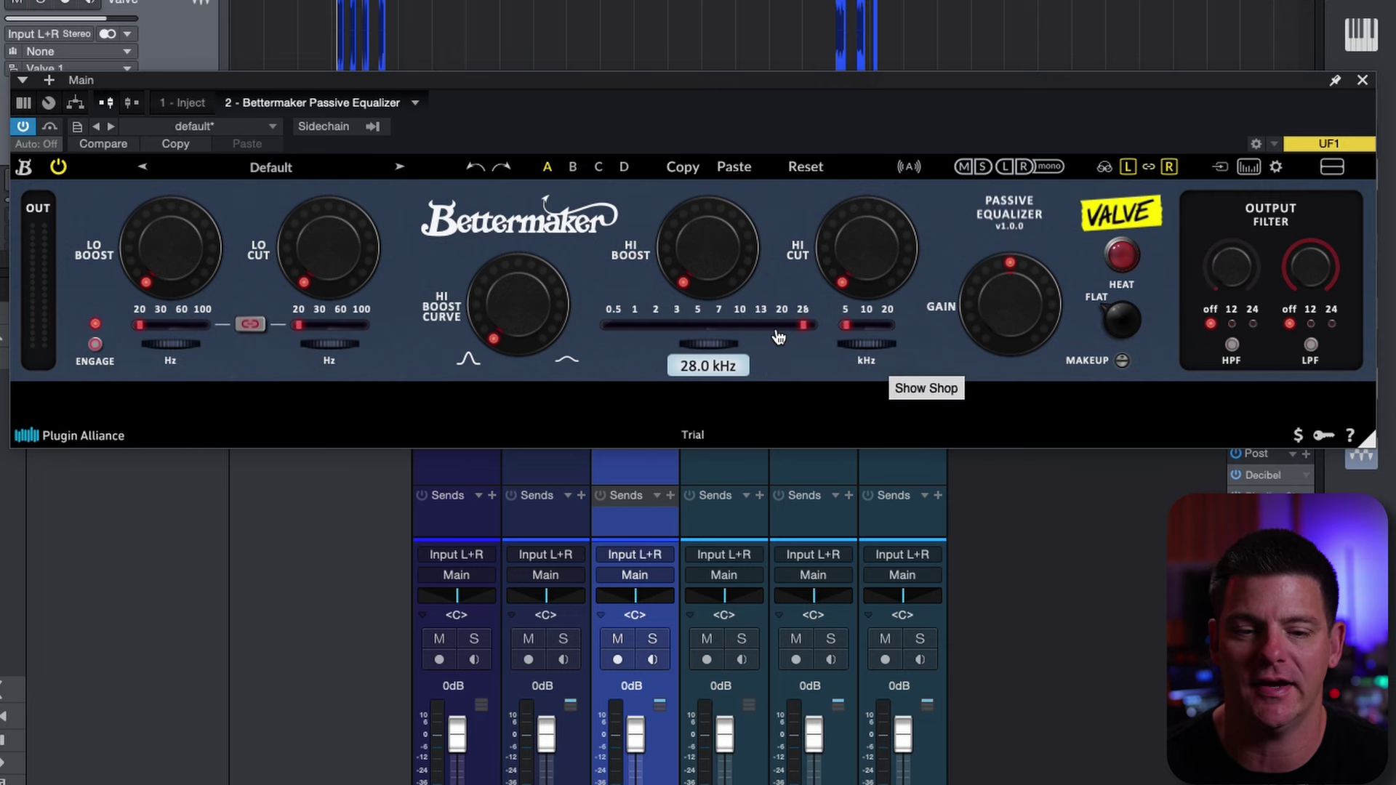
left_click_drag(703, 352, 644, 336)
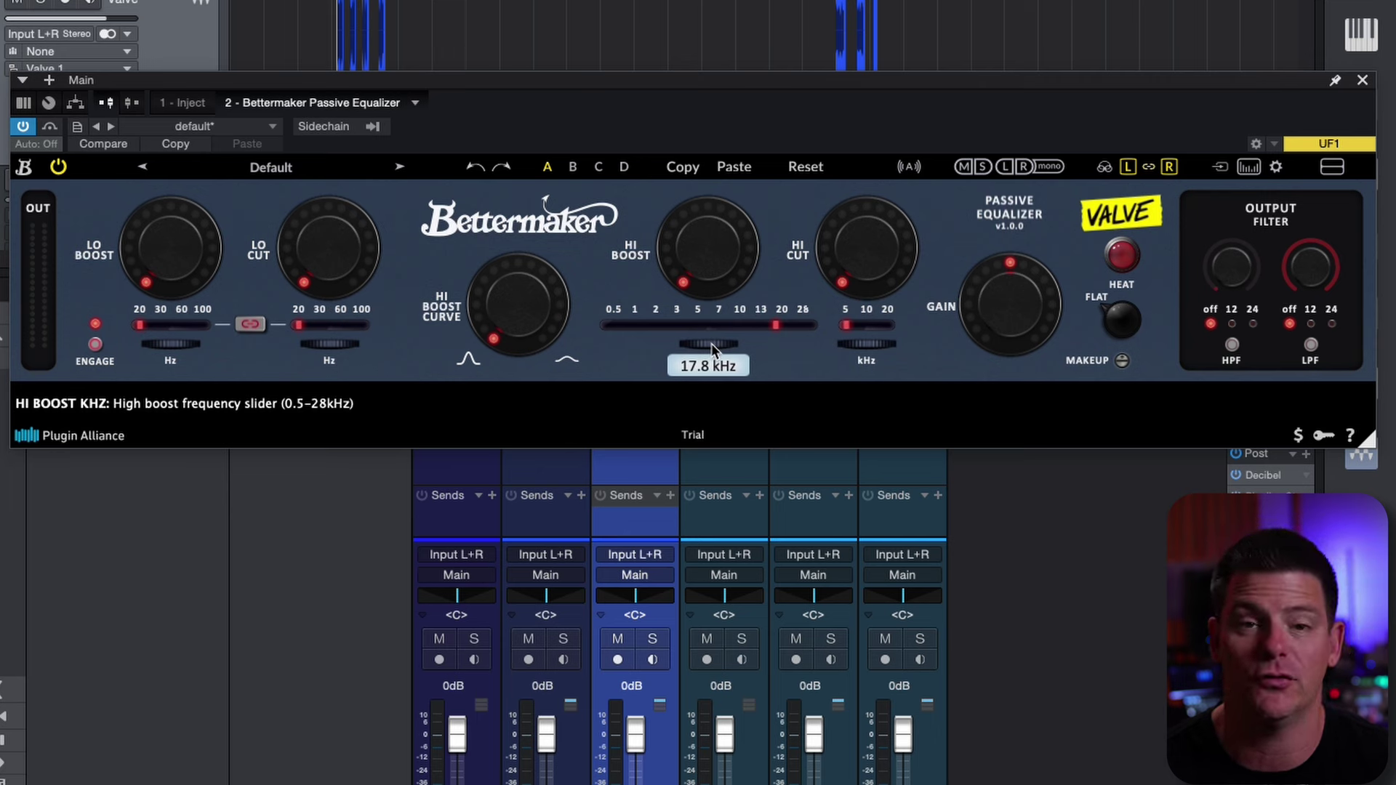
mouse_move(711, 343)
left_mouse_down()
mouse_move(660, 346)
mouse_move(709, 349)
left_mouse_up()
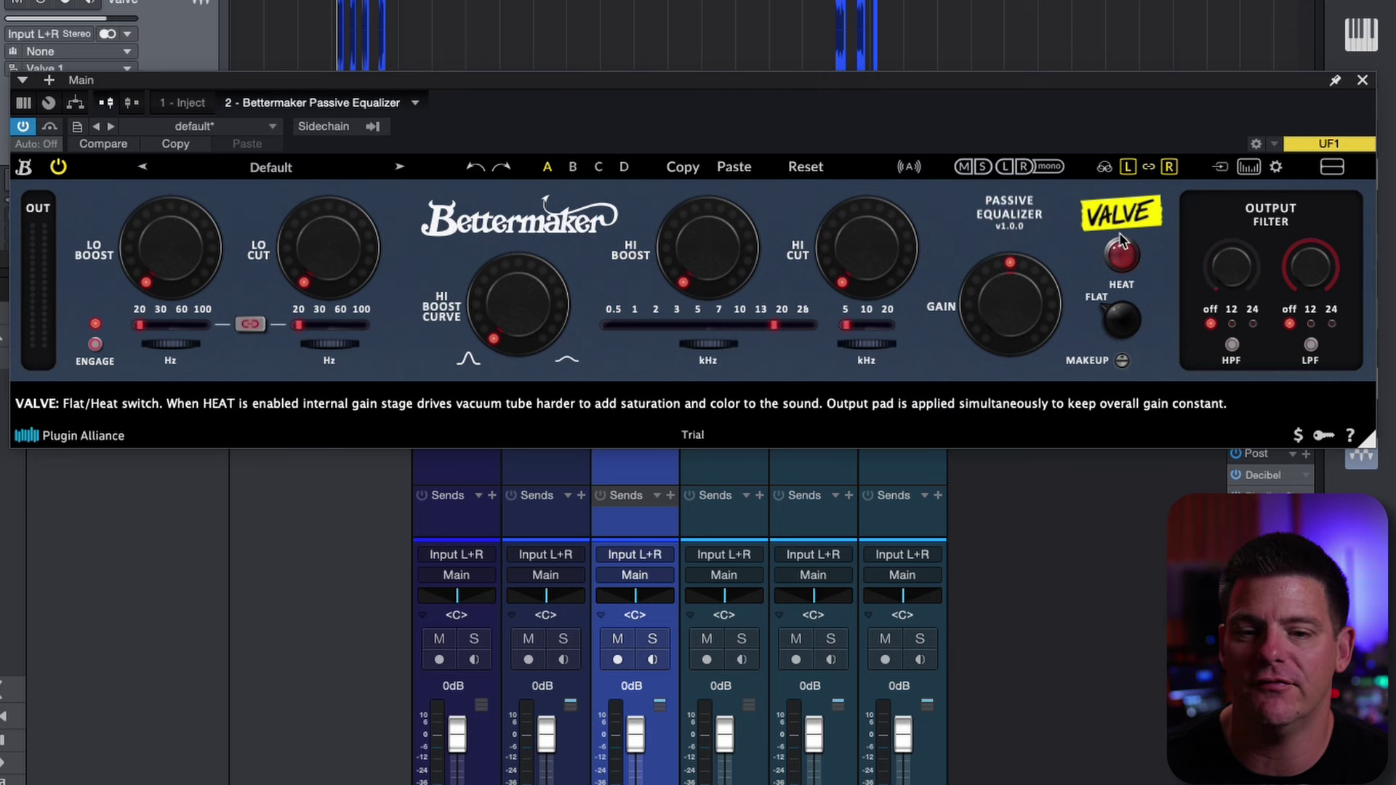
- Set the valve circuit to Heat and raise the high boost band to about 8 dB on the displayed EQ graph
left_click(1122, 320)
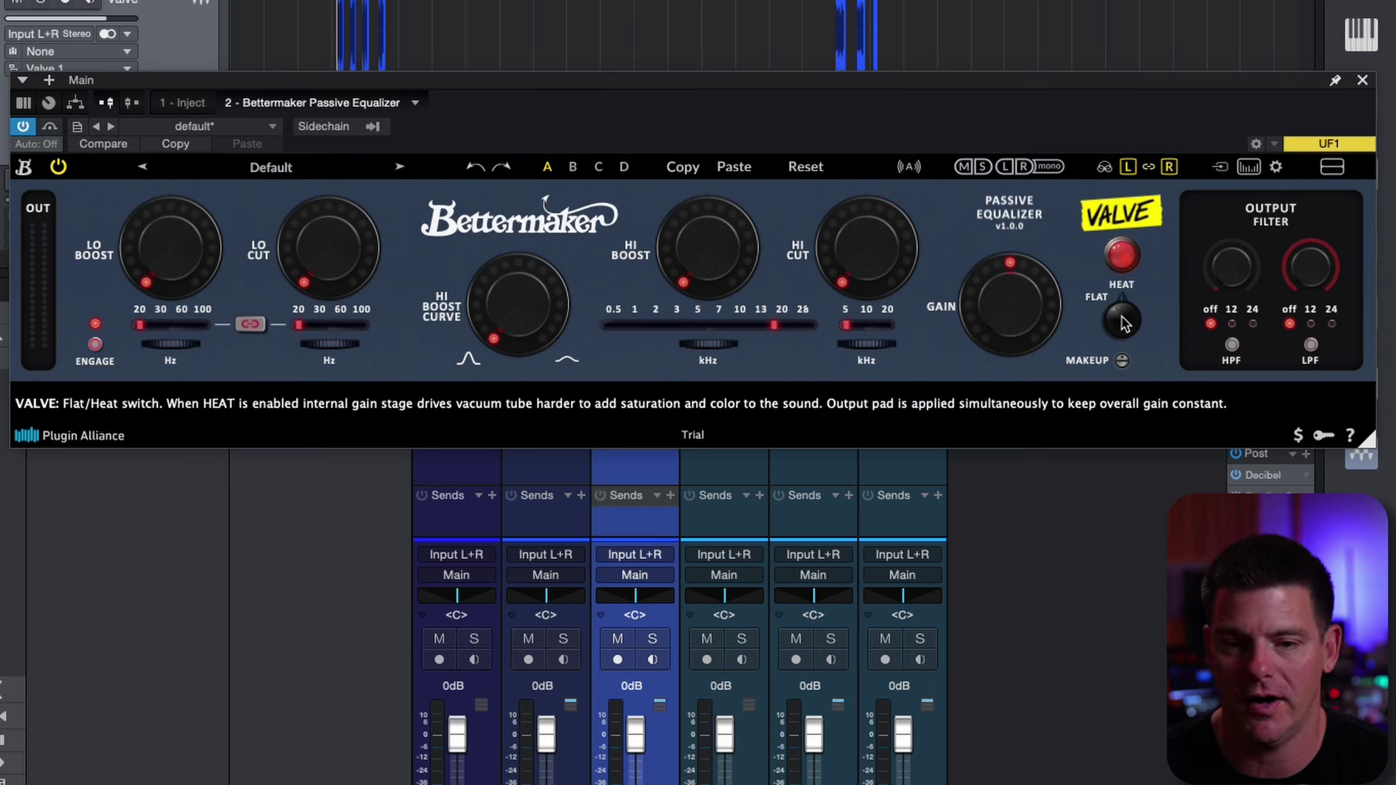
left_click(1248, 167)
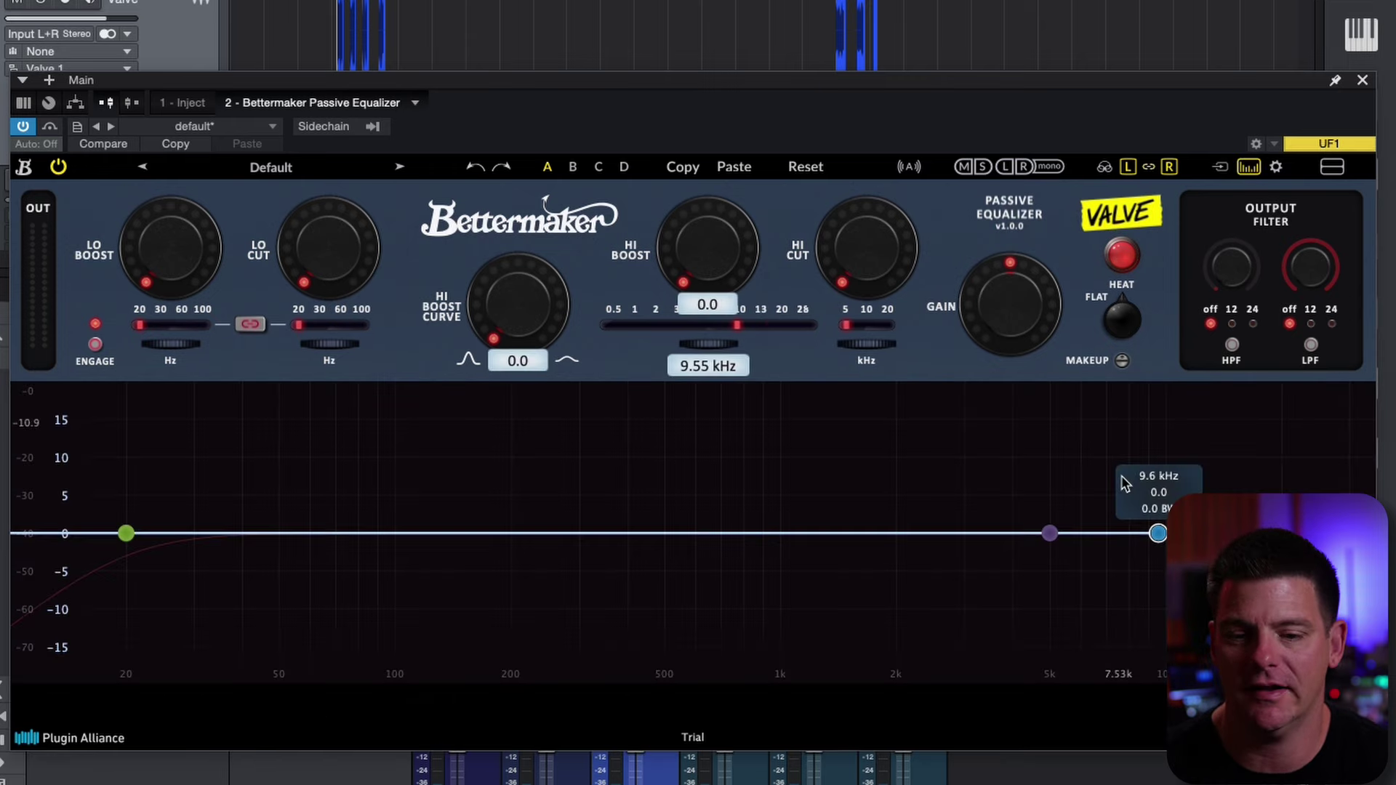
left_click_drag(1159, 536, 1202, 467)
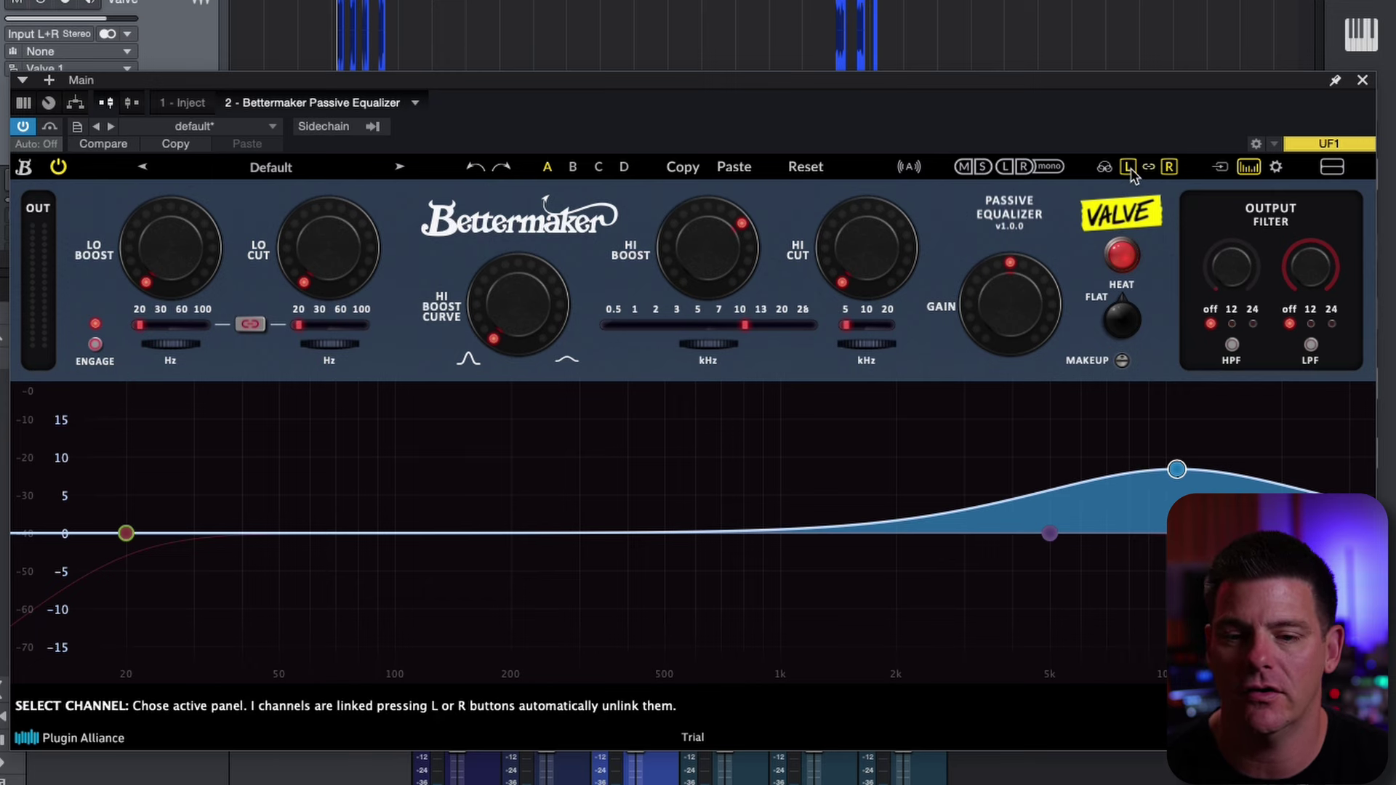
- Switch the equalizer to mid/side mode, unlink the channels, and apply a high cut to the side channel only
left_click(1111, 170)
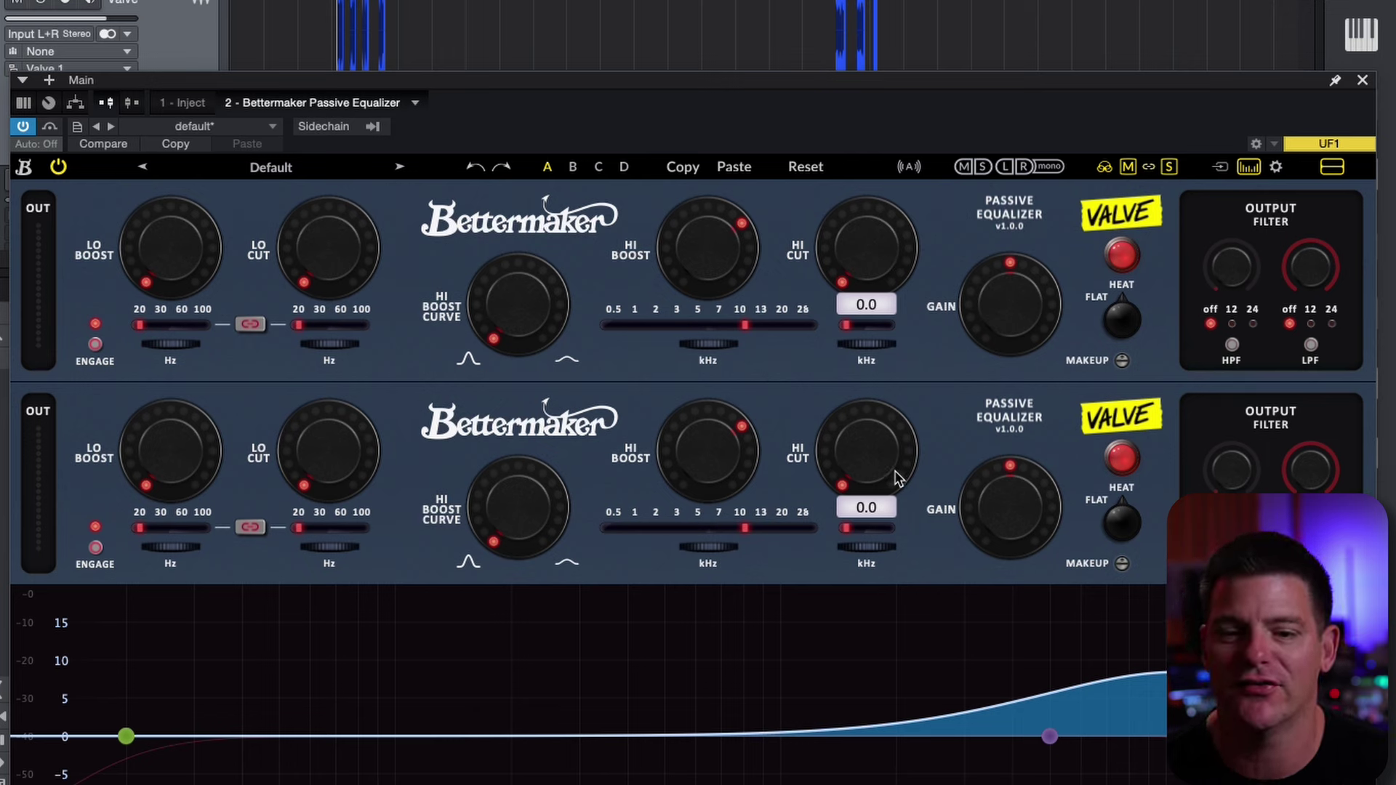
left_click_drag(884, 246, 1076, 190)
left_click(1169, 167)
left_click_drag(901, 273, 888, 209)
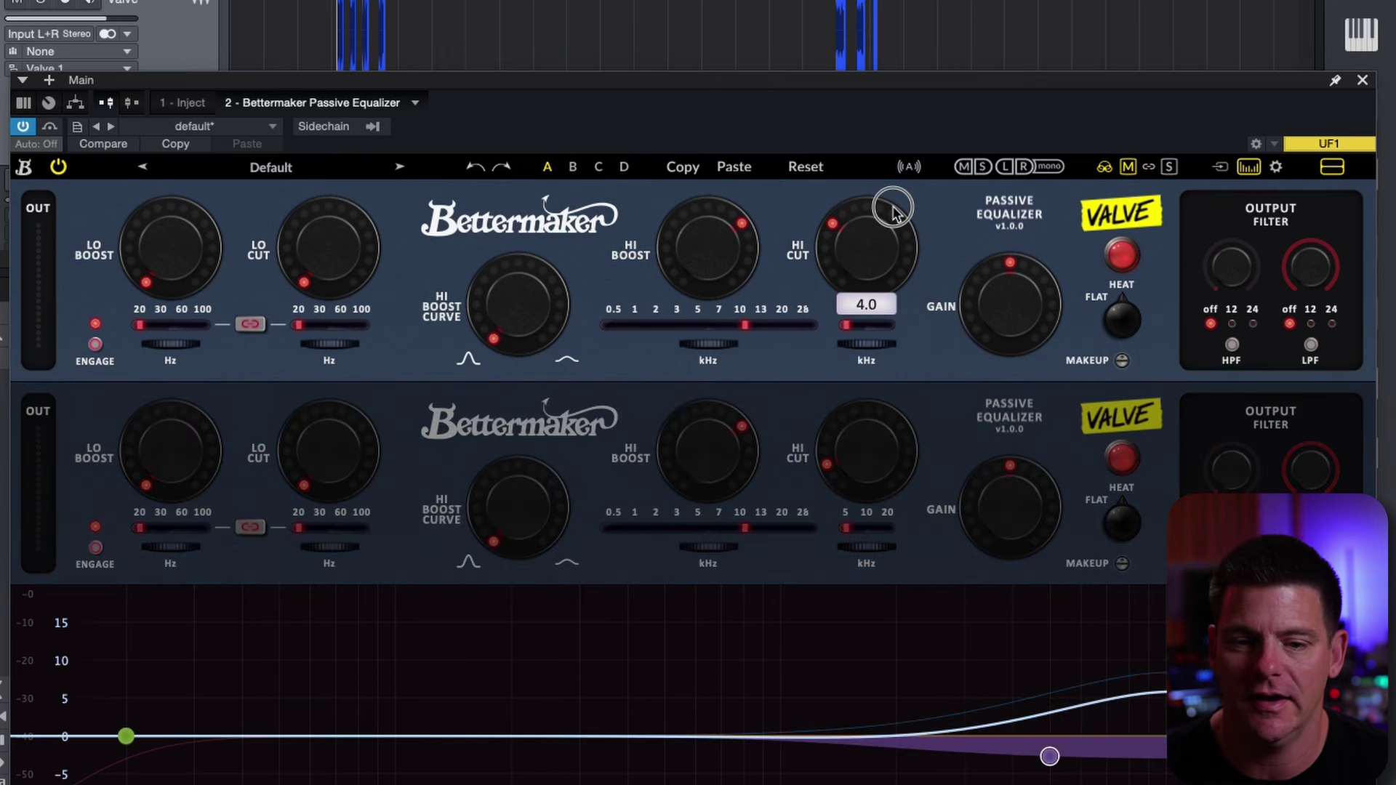
left_click_drag(875, 405, 863, 499)
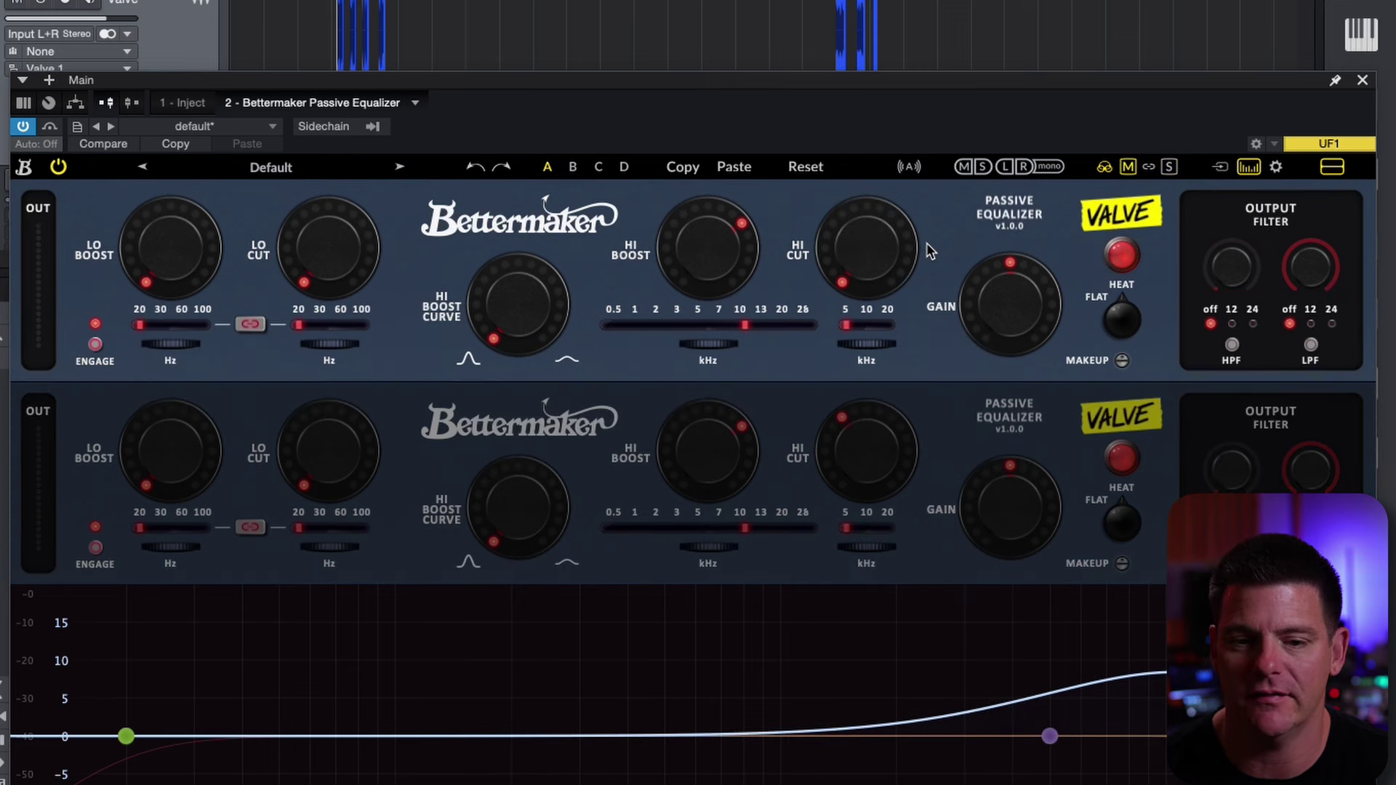
- Solo the side signal briefly, release it, and switch through comparison slots B and D
mouse_move(928, 314)
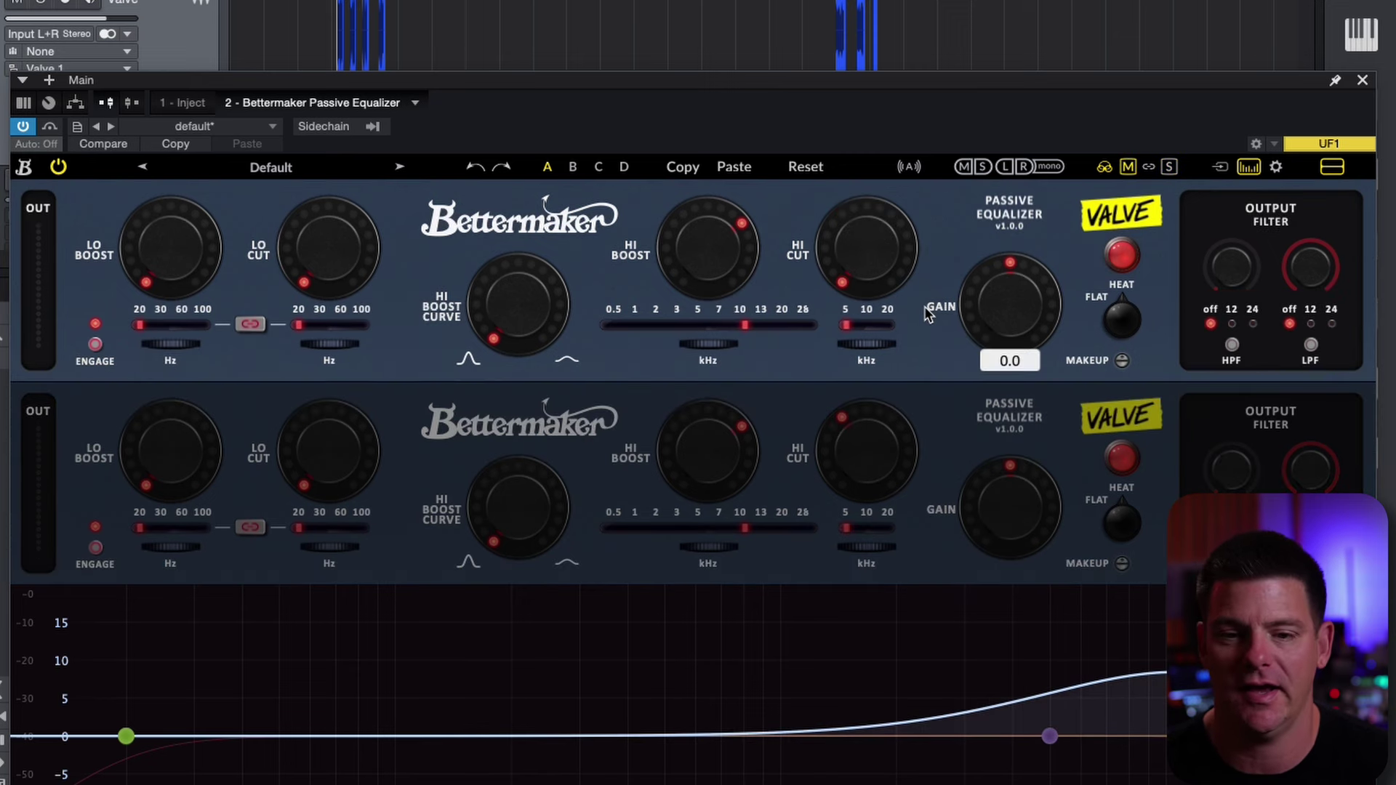
left_click(975, 168)
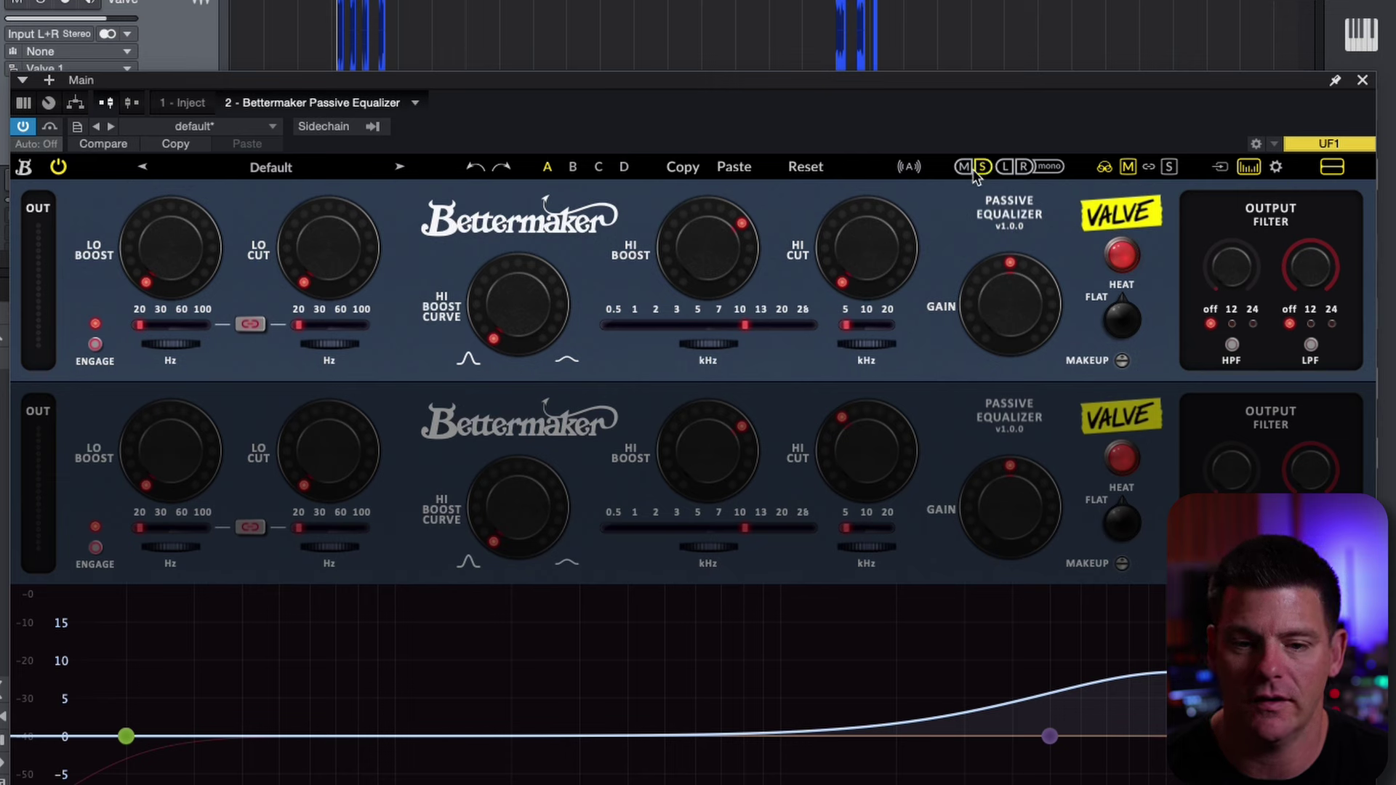
left_click(966, 167)
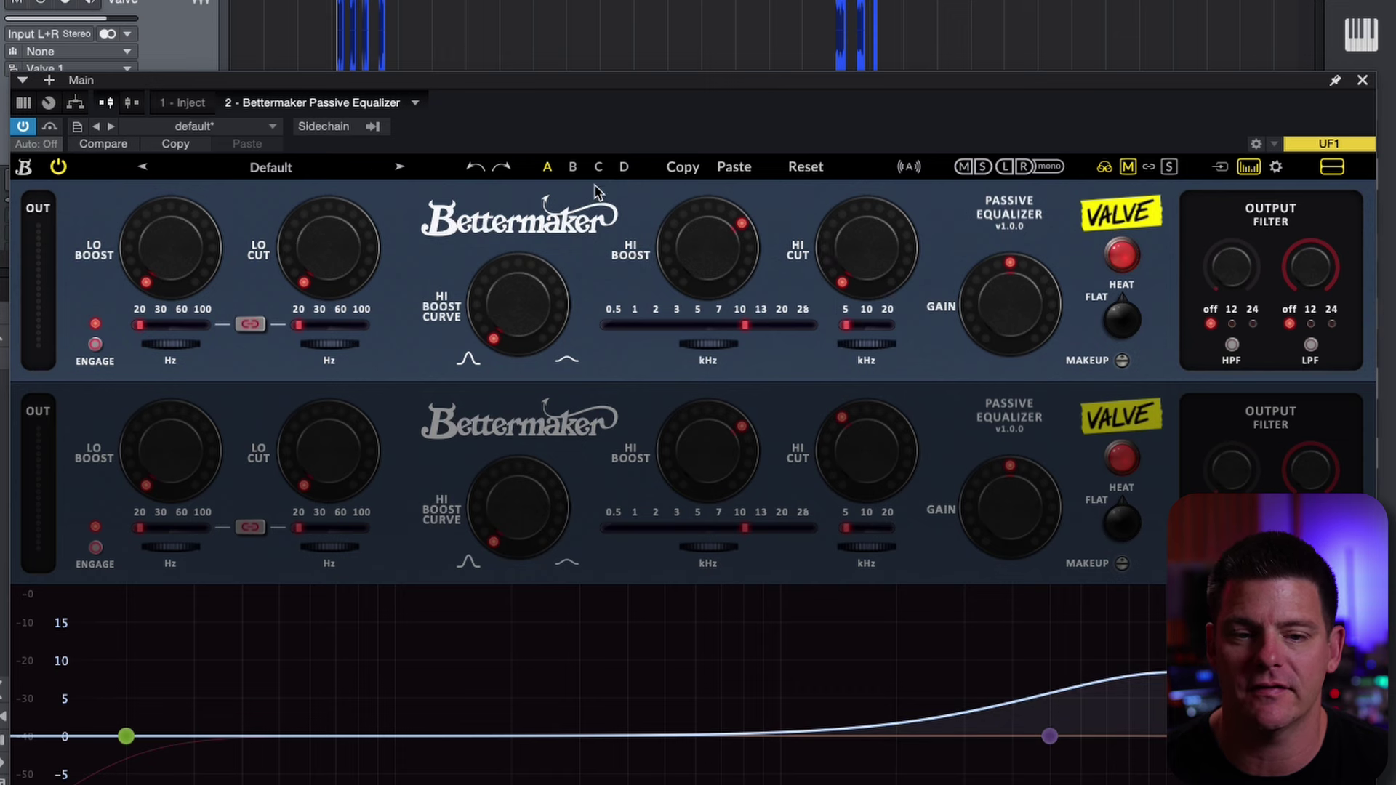
left_click(573, 167)
left_click(623, 167)
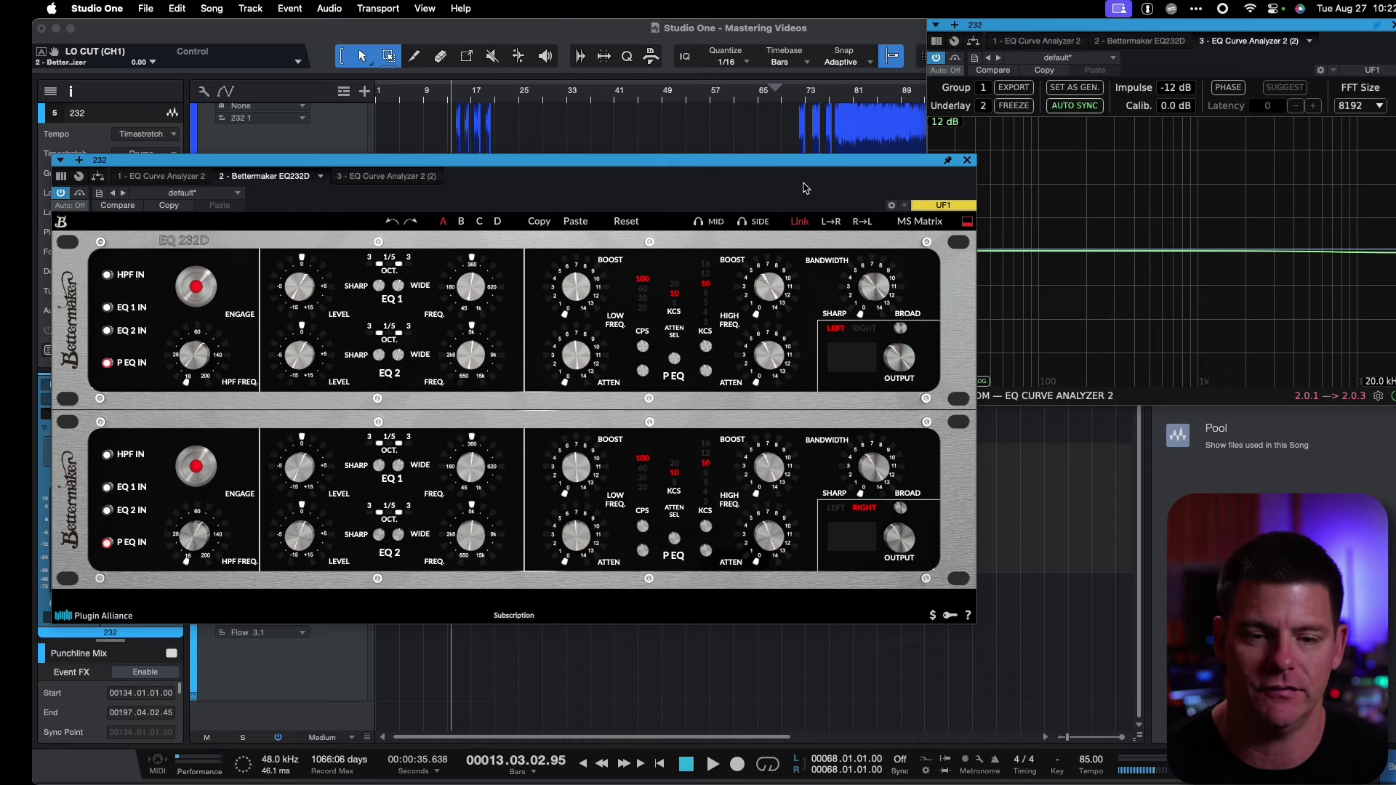
- Set the EQ232D's linked high boost to 5.0 and its bandwidth to 14.0, and close the plugin
left_click_drag(768, 286, 750, 207)
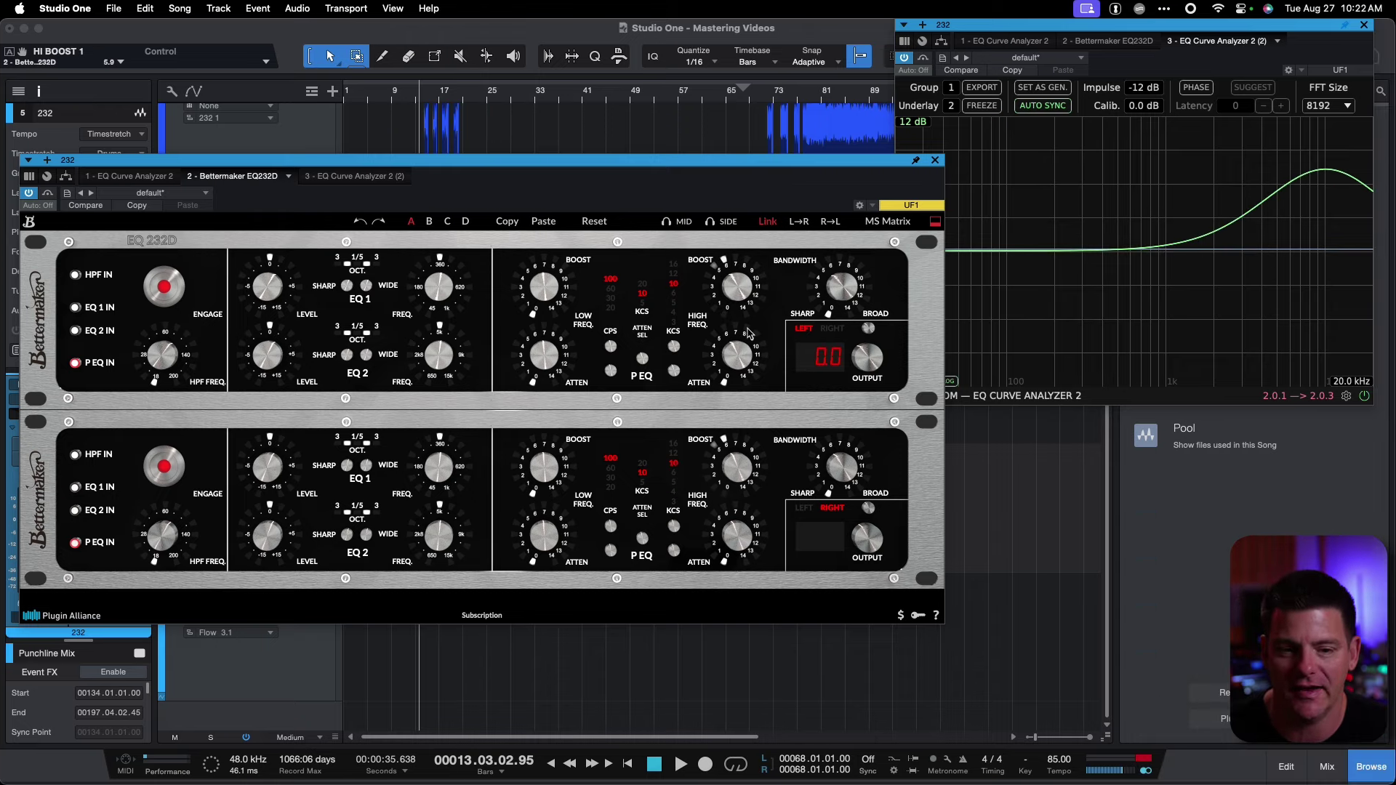
scroll(852, 296, "up", 8)
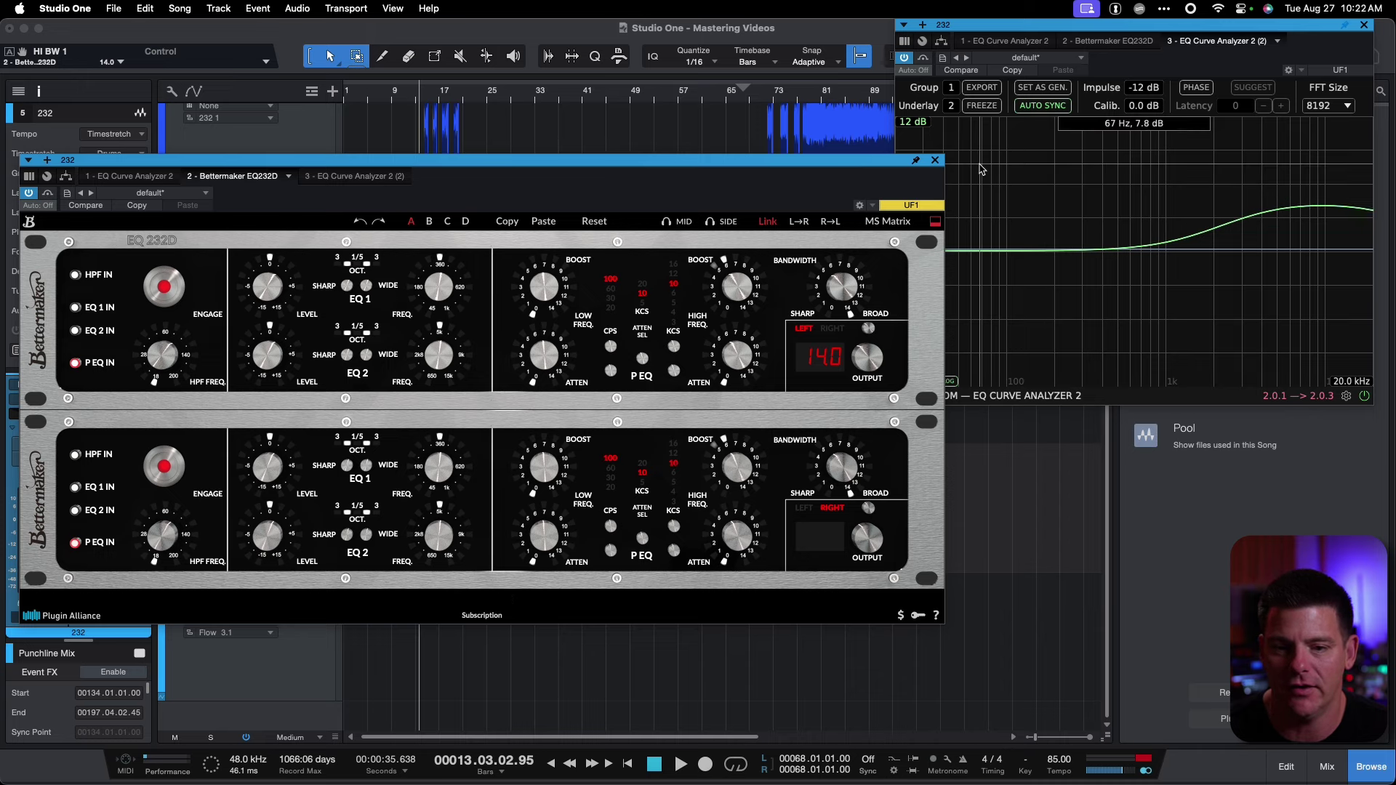
left_click_drag(895, 161, 819, 129)
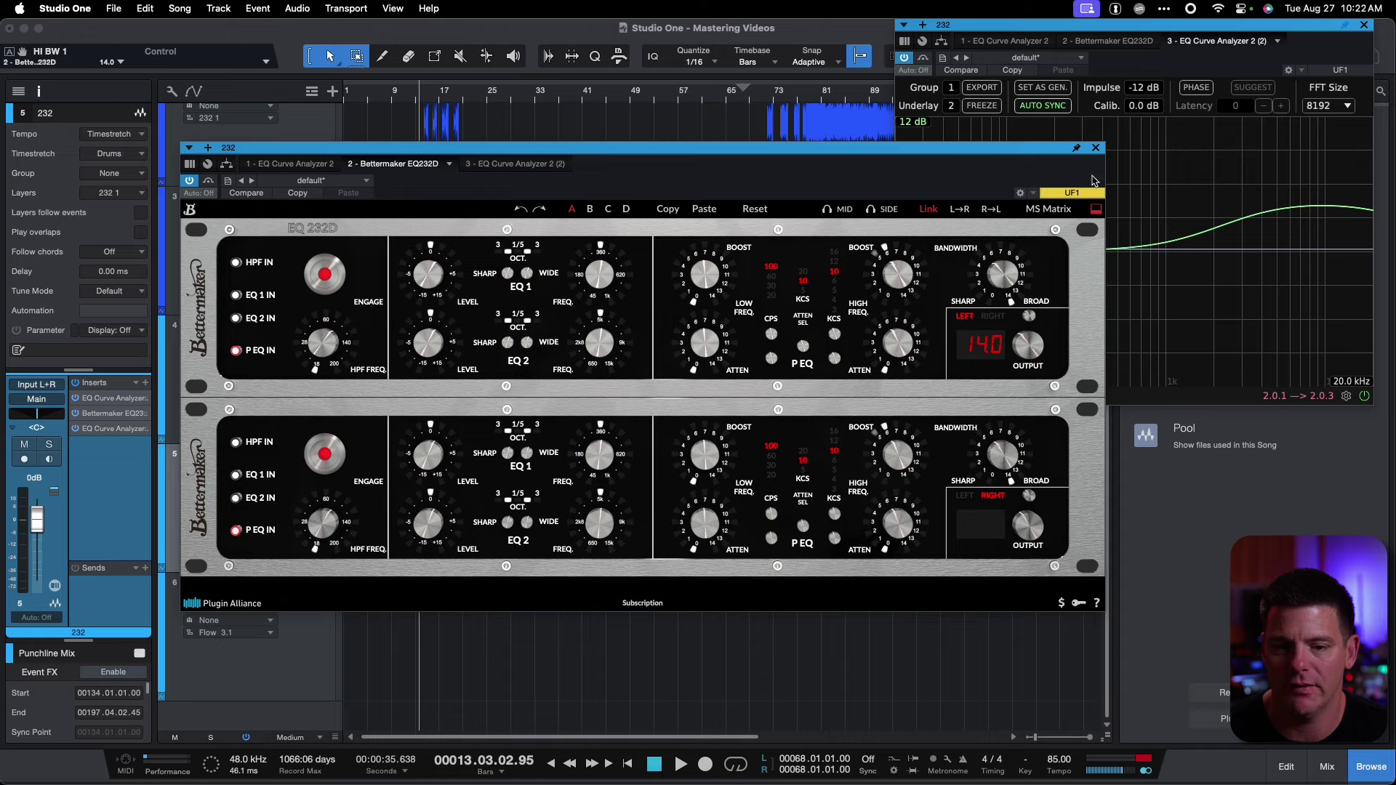
left_click(1095, 148)
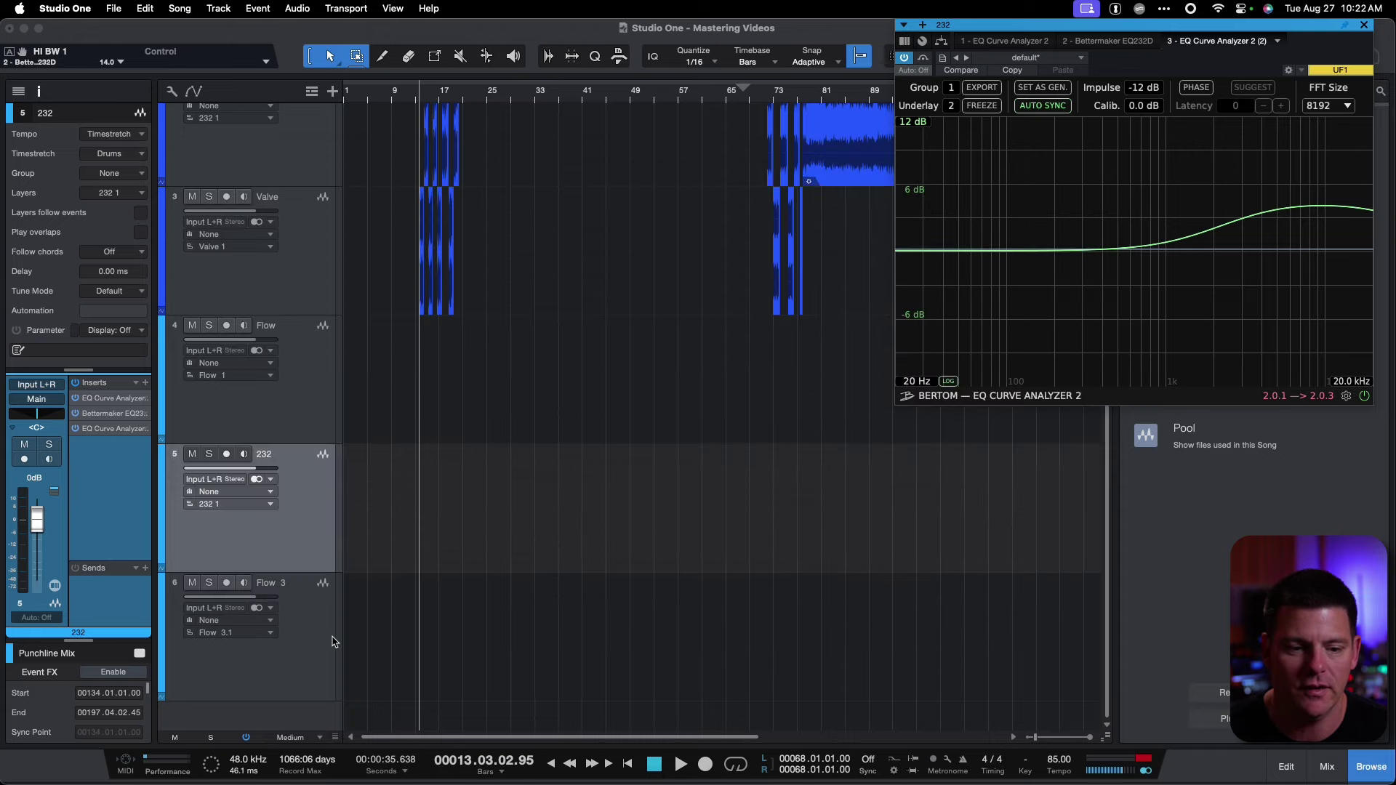
- Open the Passive Equalizer on the Flow 3 track and place its window below the EQ curve analyzer
left_click(311, 625)
left_click(131, 415)
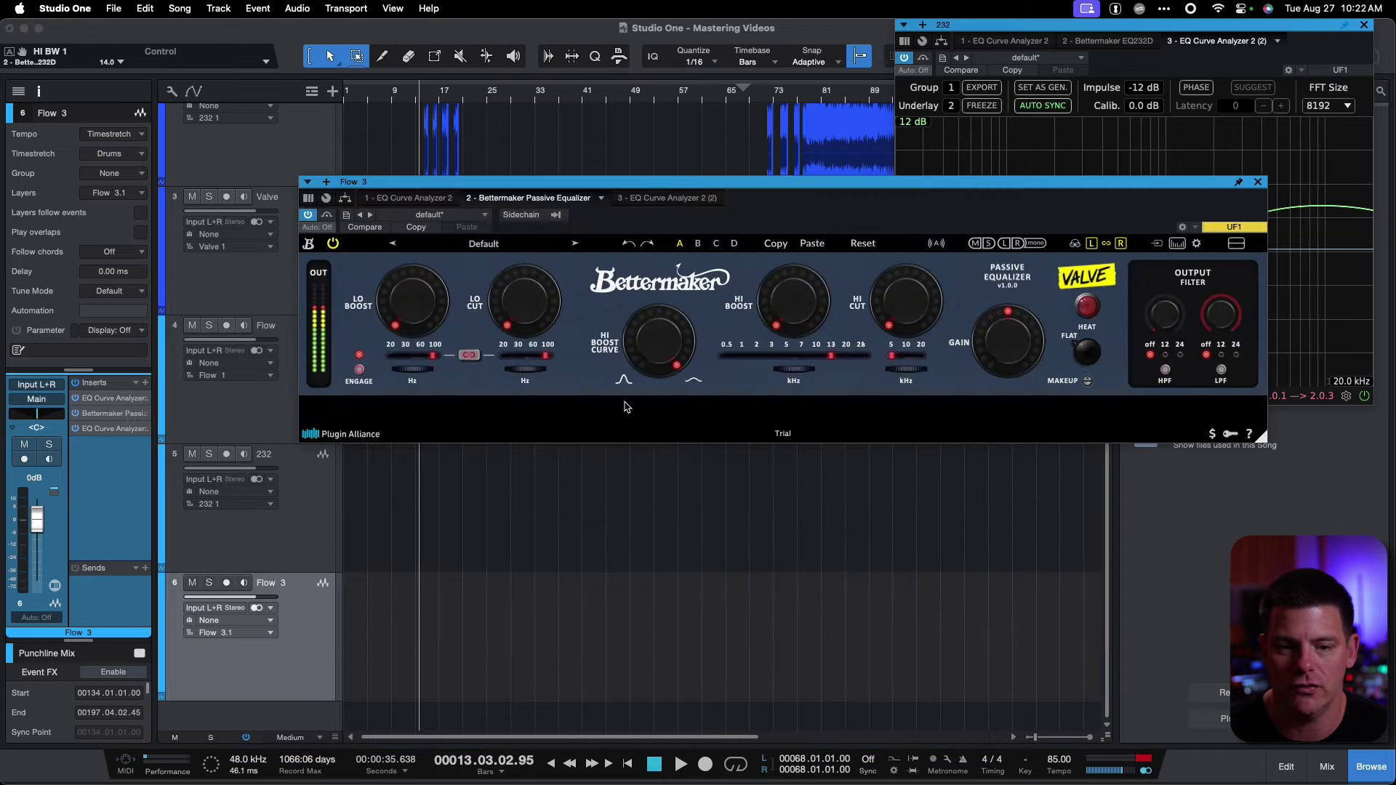
left_click_drag(724, 183, 641, 419)
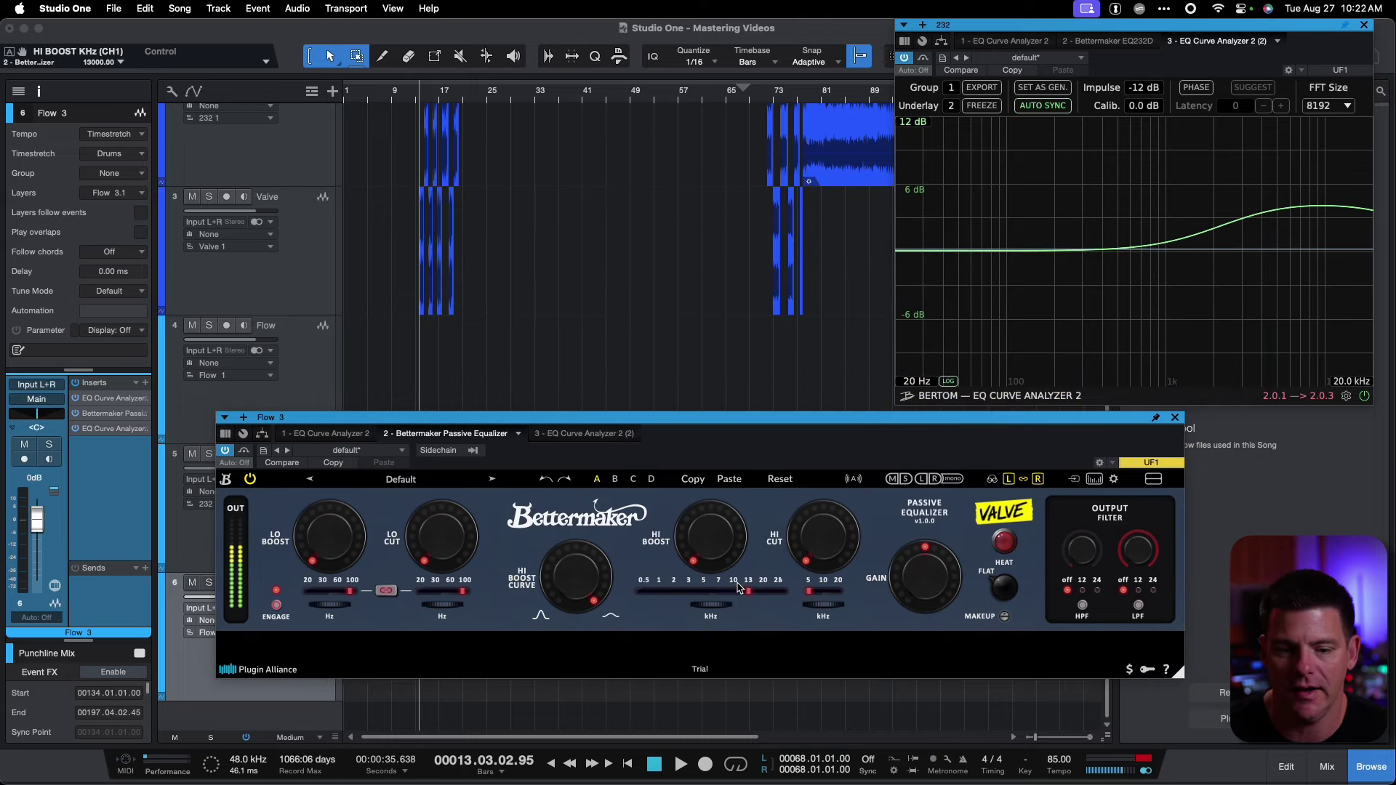
- Set the high boost frequency to 10 kHz and raise the high boost above 6.7 until its peak matches the EQ232D curve
mouse_move(689, 533)
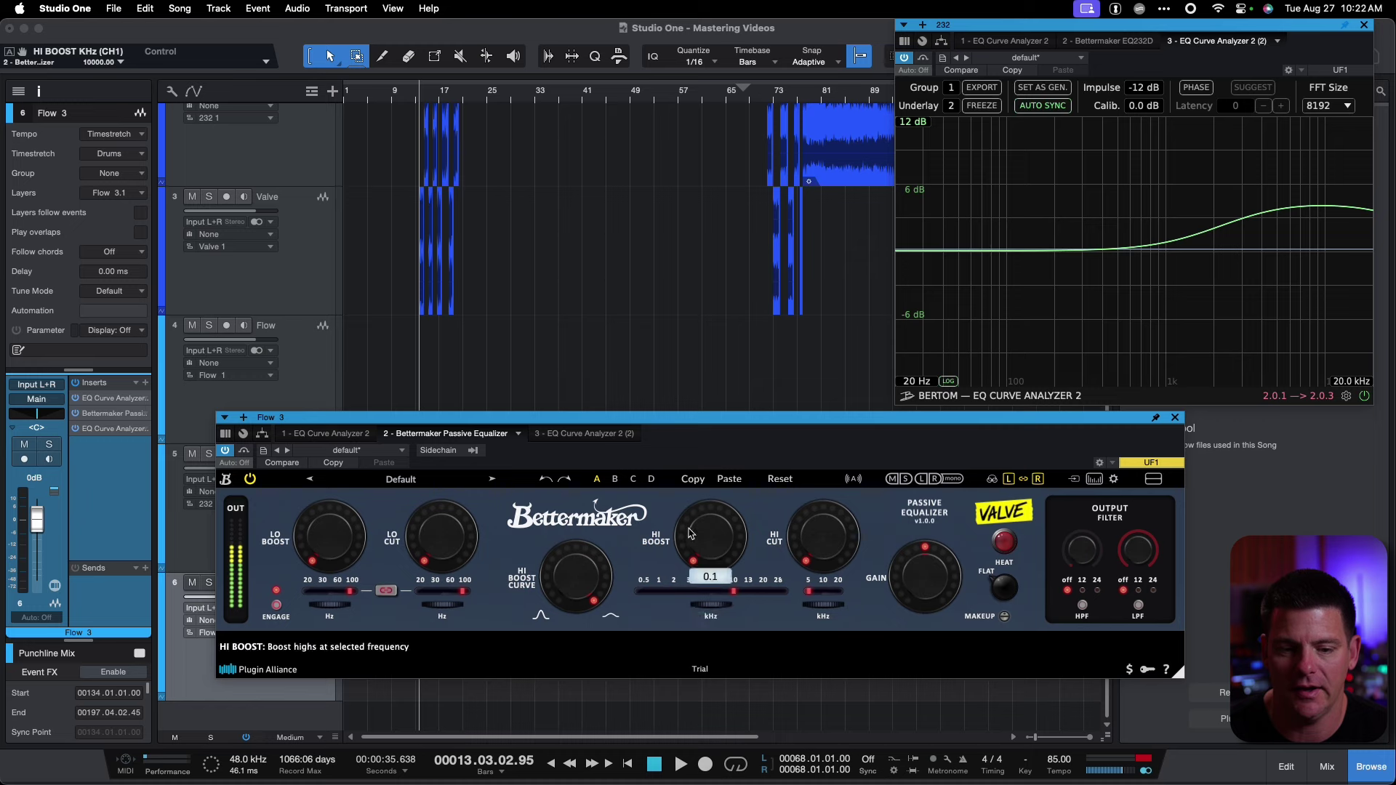
mouse_move(589, 547)
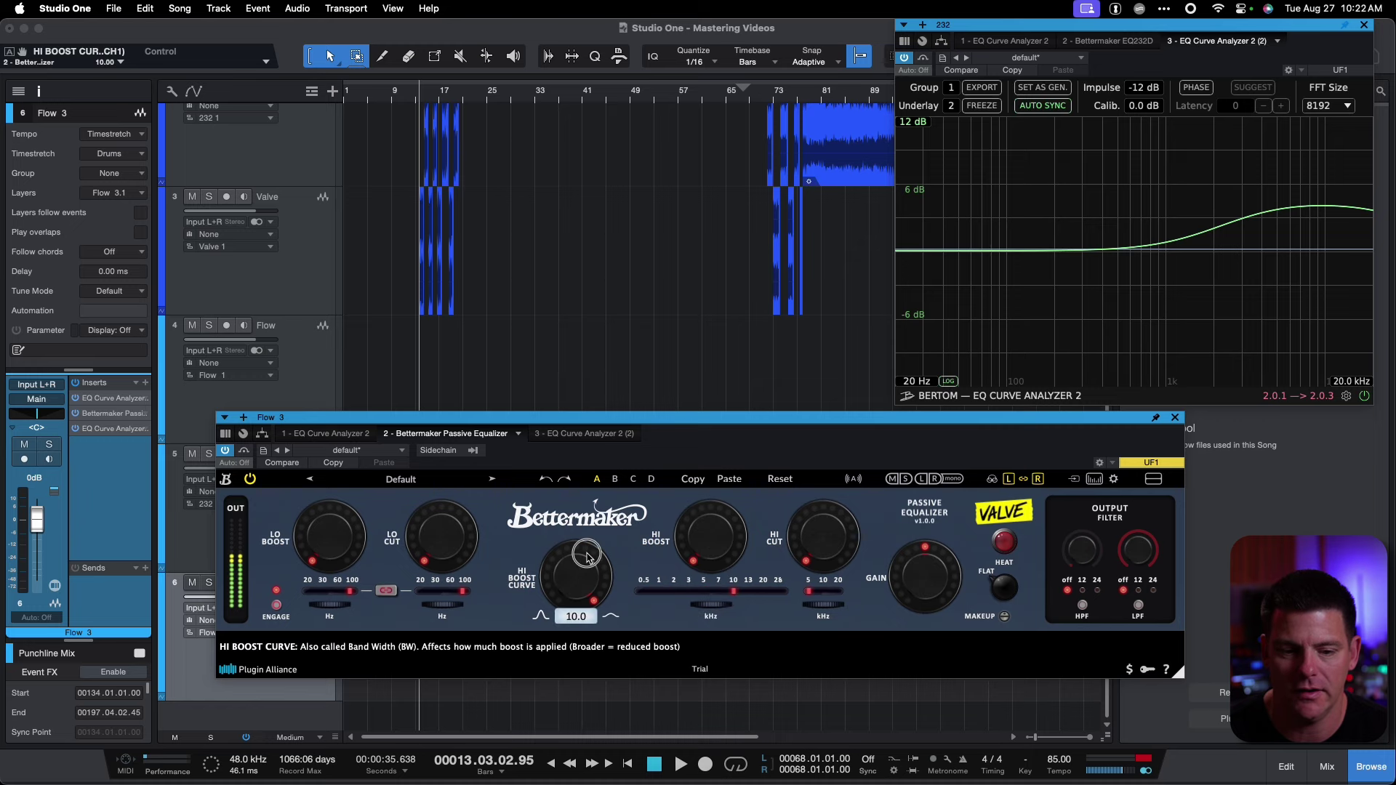
left_click_drag(718, 551, 718, 472)
left_click_drag(717, 534, 720, 481)
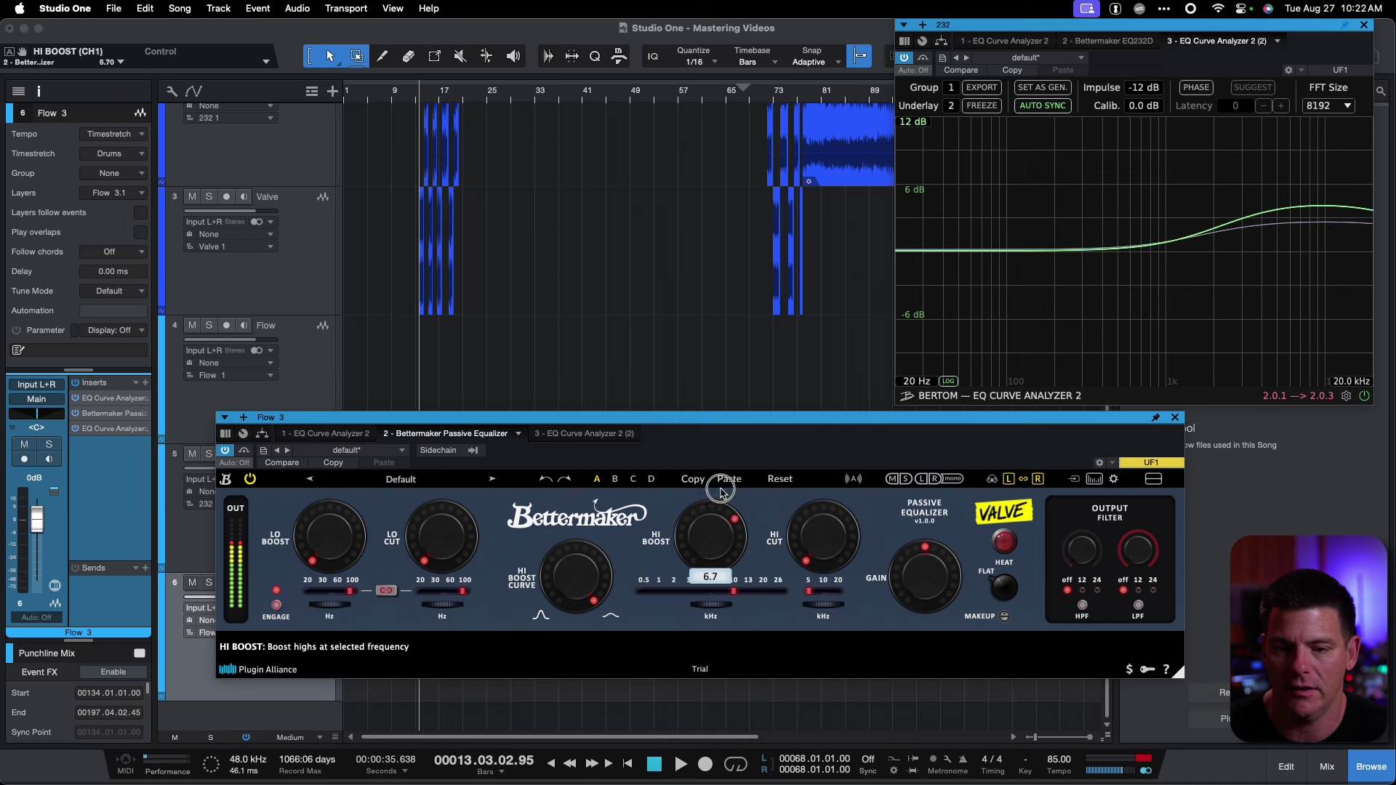
left_click_drag(716, 531, 717, 518)
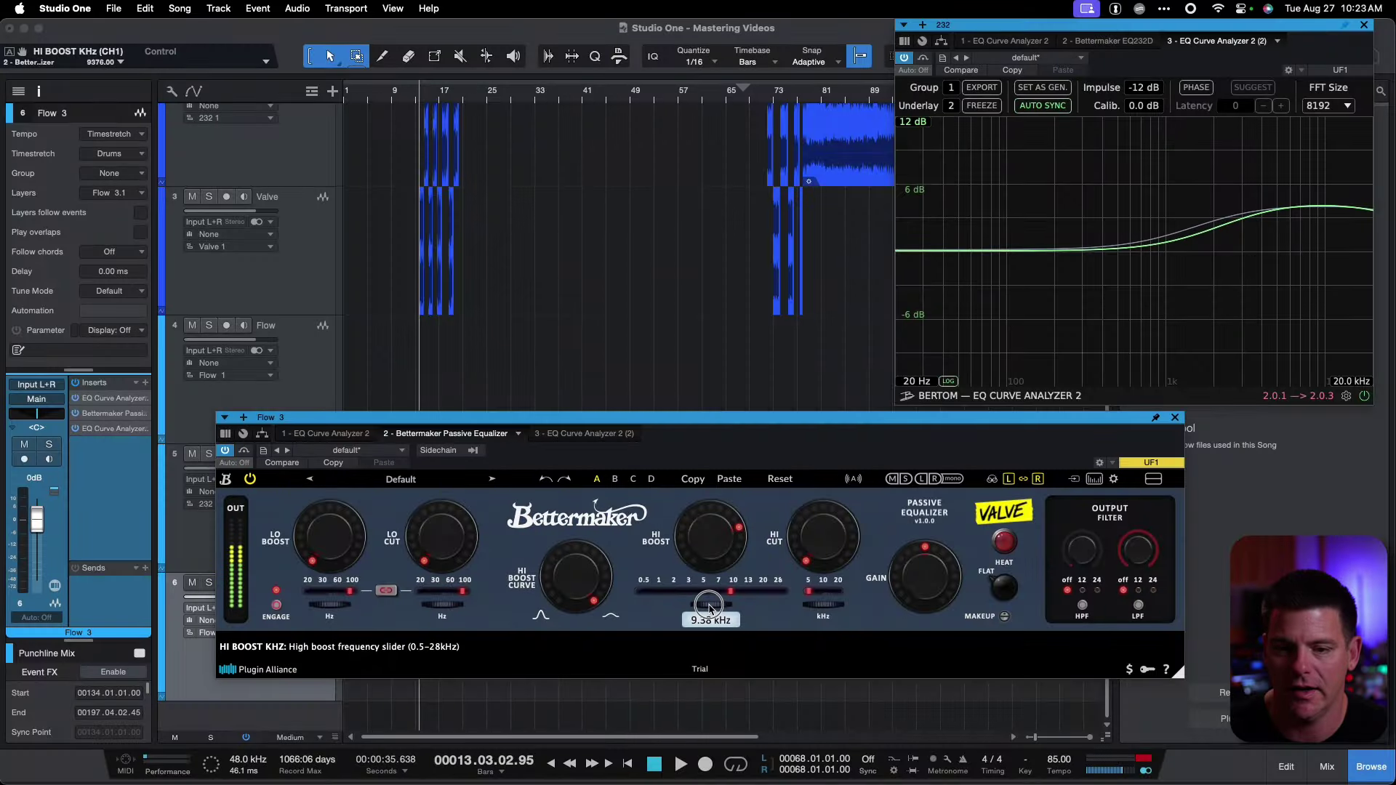
- Fine-tune the Passive Equalizer's high boost frequency to 12.5 kHz so its slope follows the EQ232D curve
left_click_drag(709, 606, 720, 608)
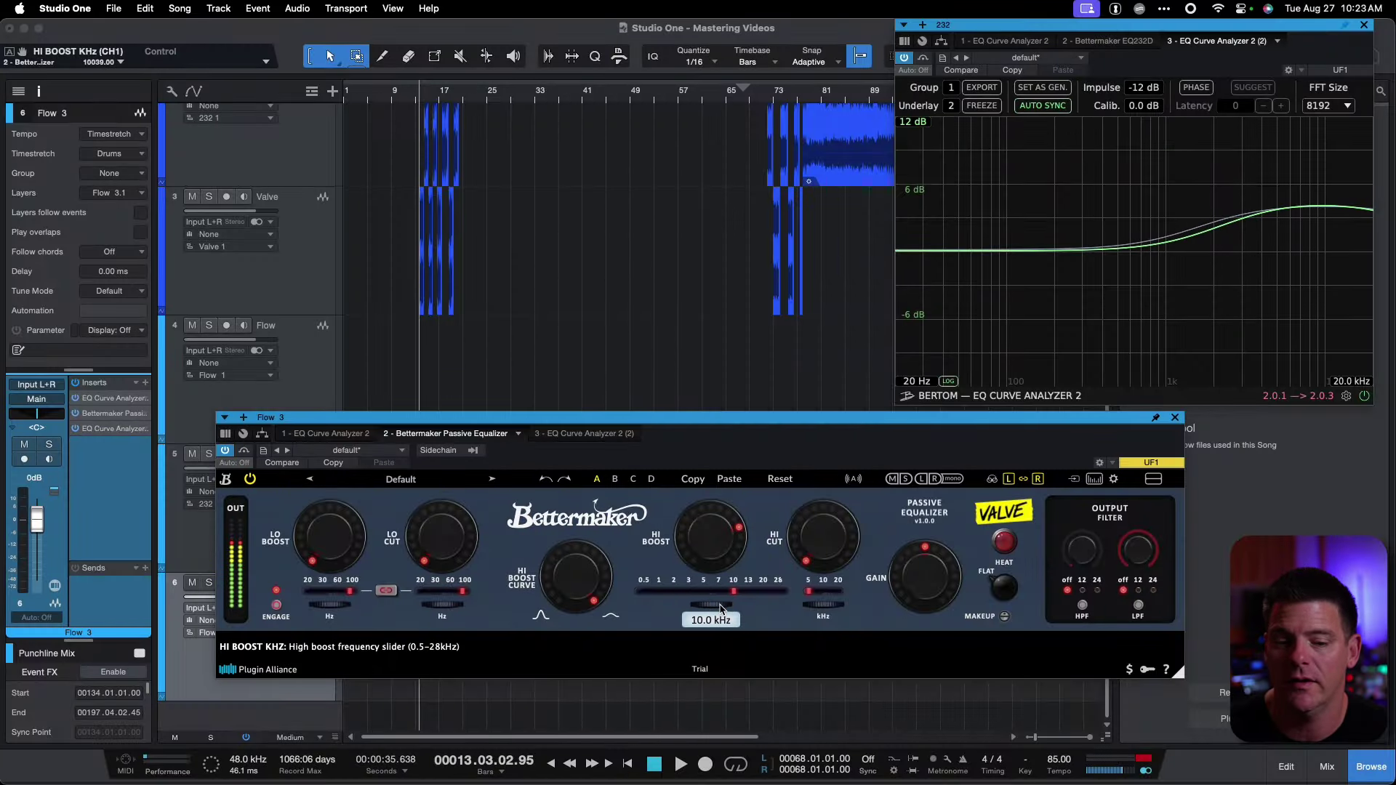
left_click_drag(718, 609, 756, 609)
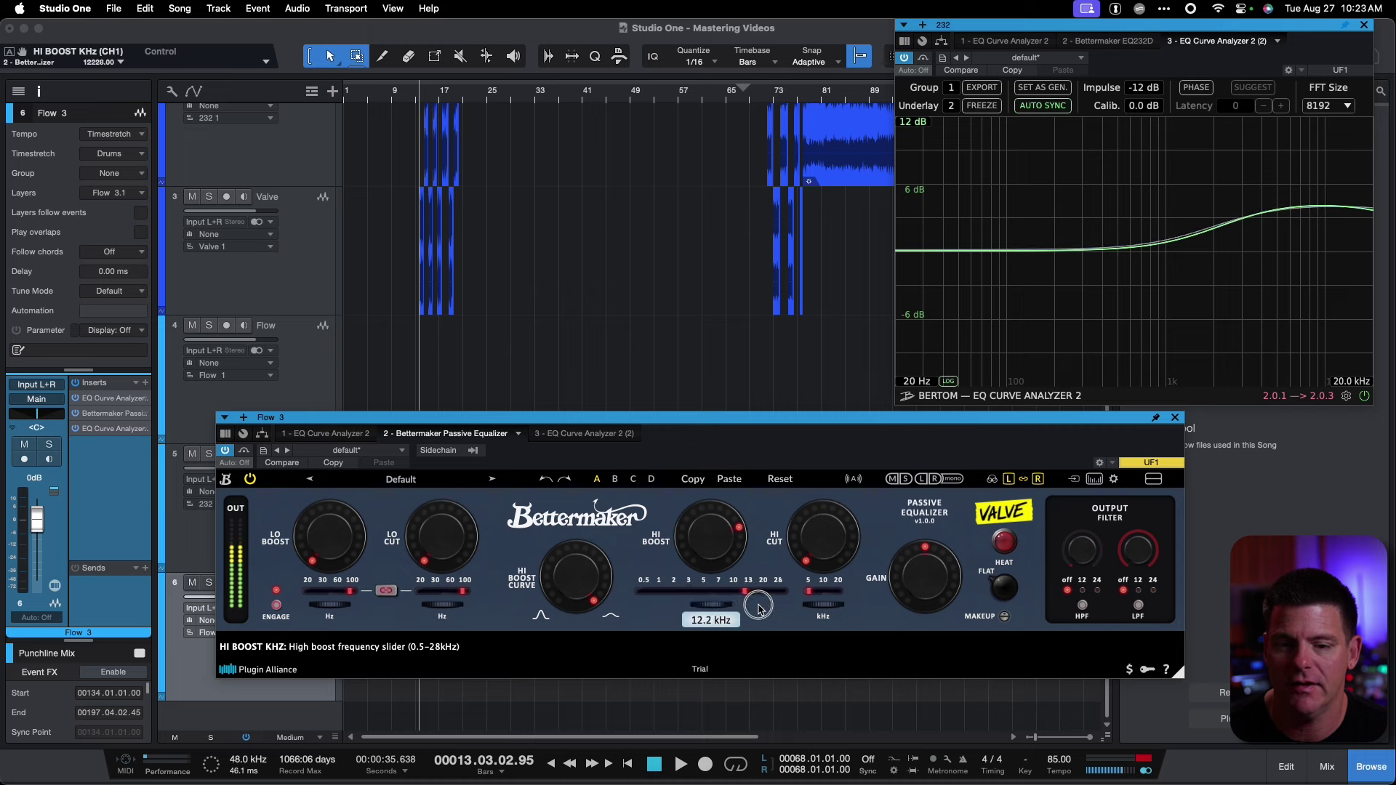
left_click_drag(758, 609, 761, 608)
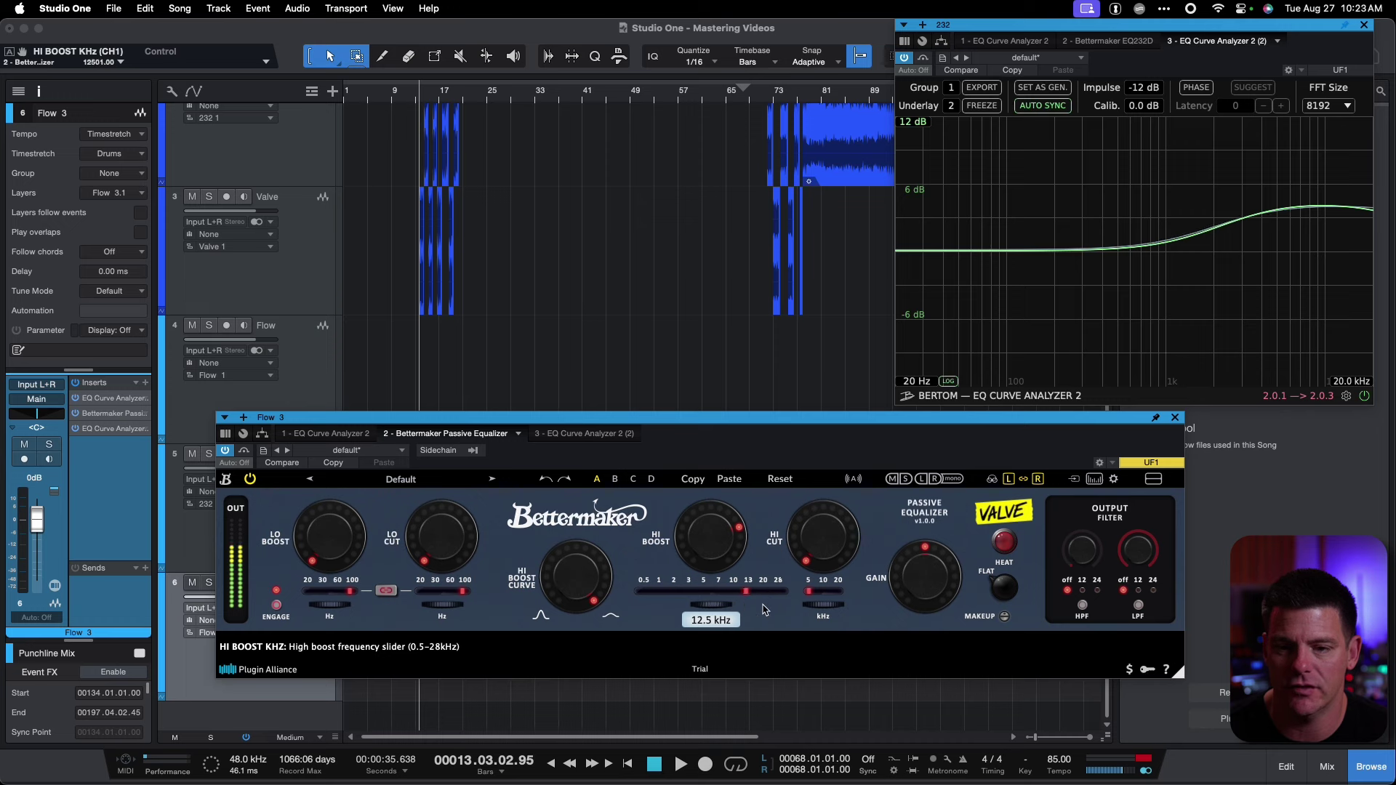
mouse_move(1206, 241)
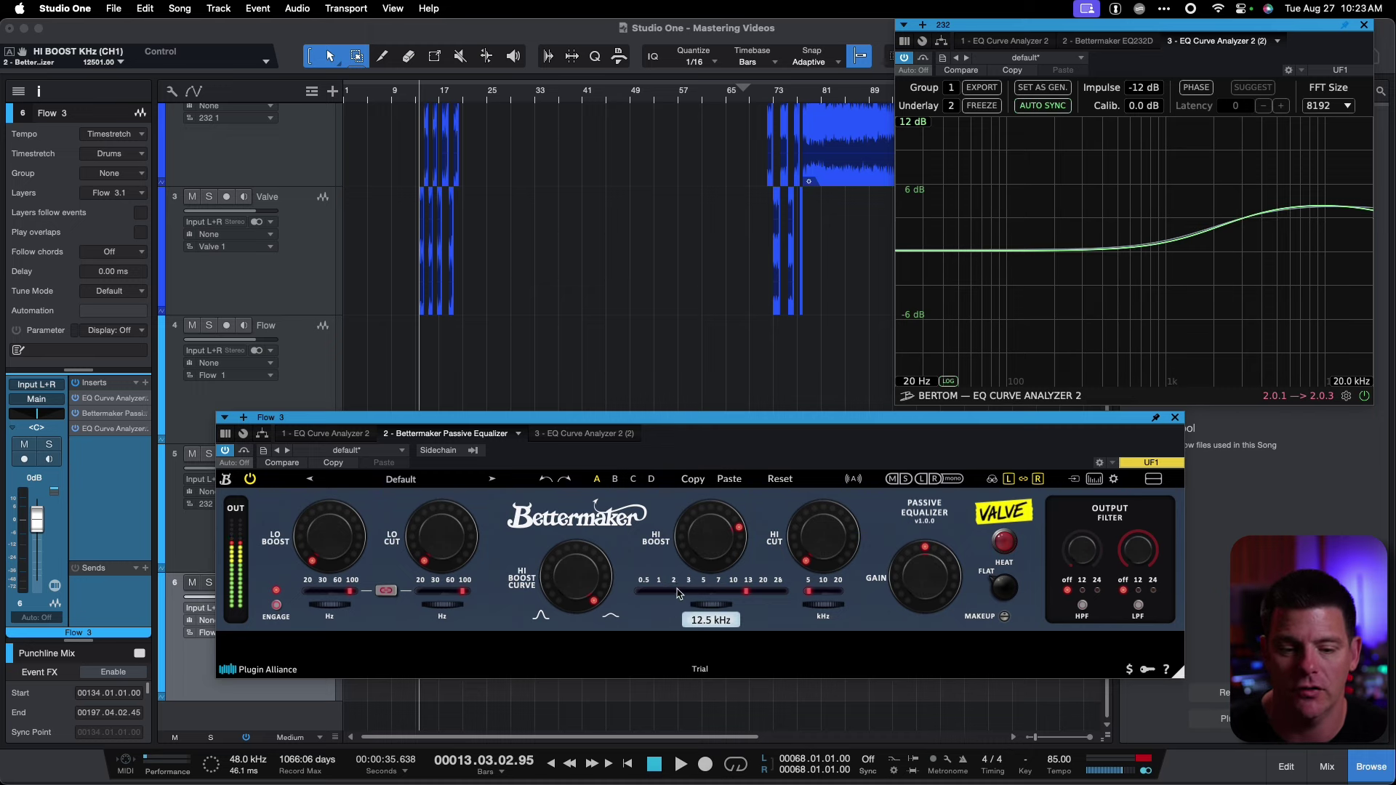
mouse_move(711, 601)
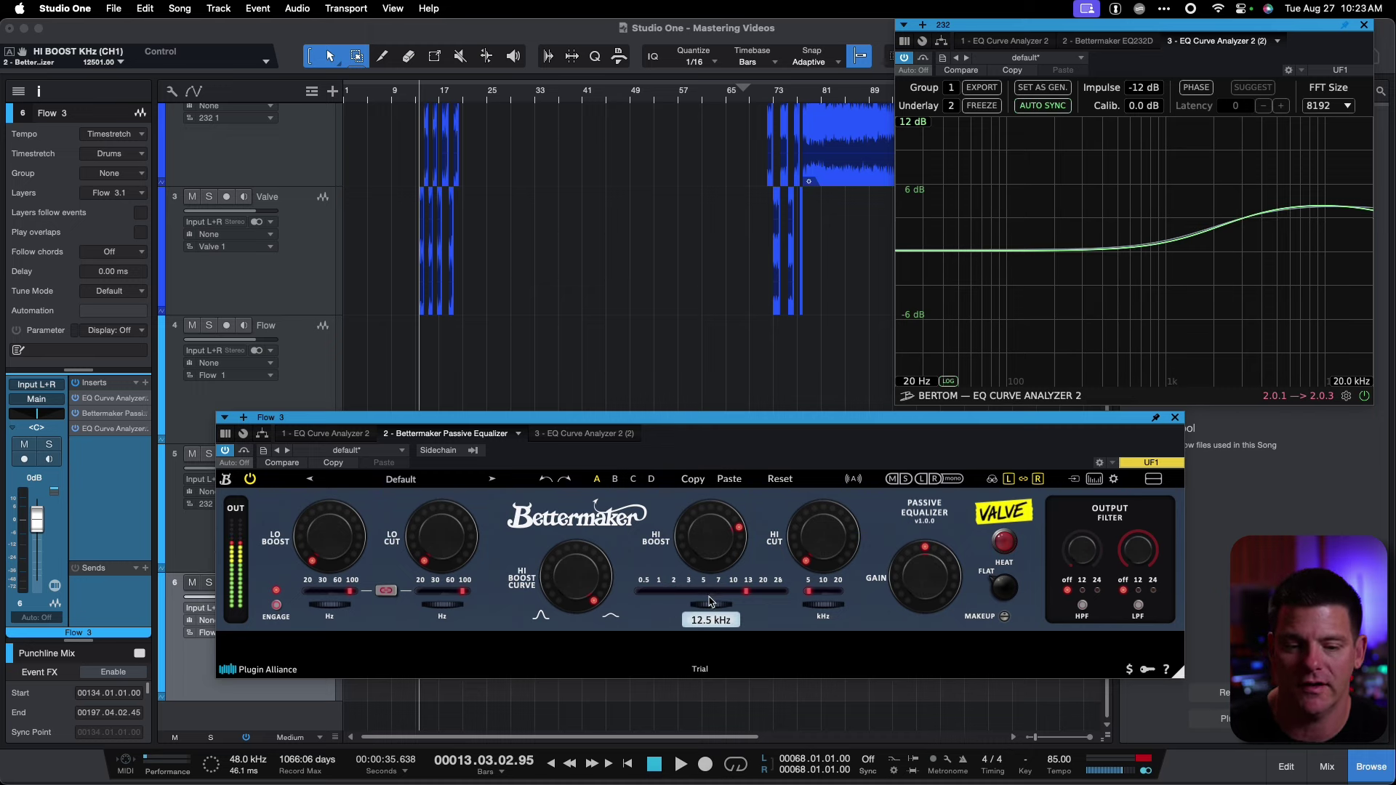